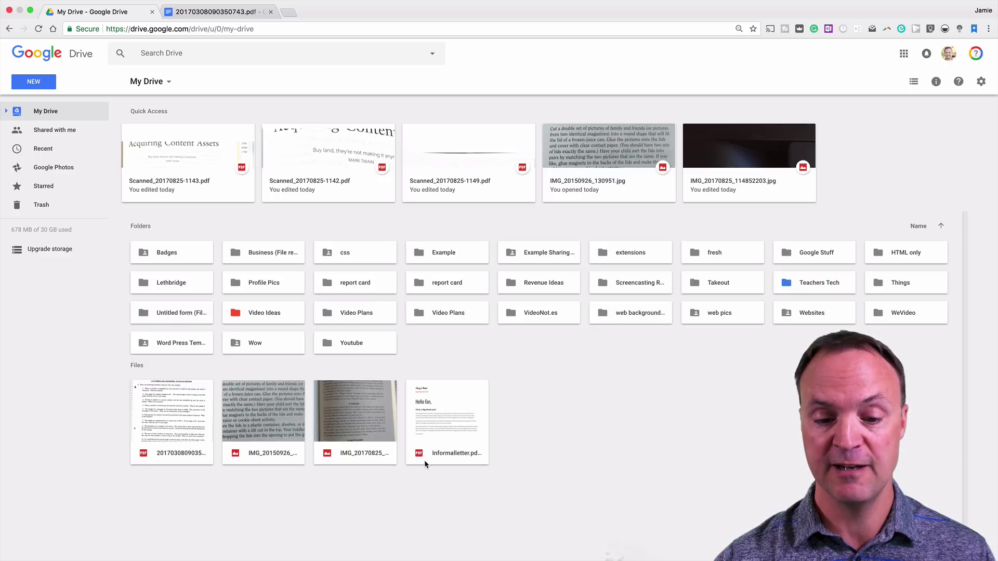
Step: Open Informalletter.pdf with Google Docs as an editable document
right_click(439, 420)
mouse_move(541, 253)
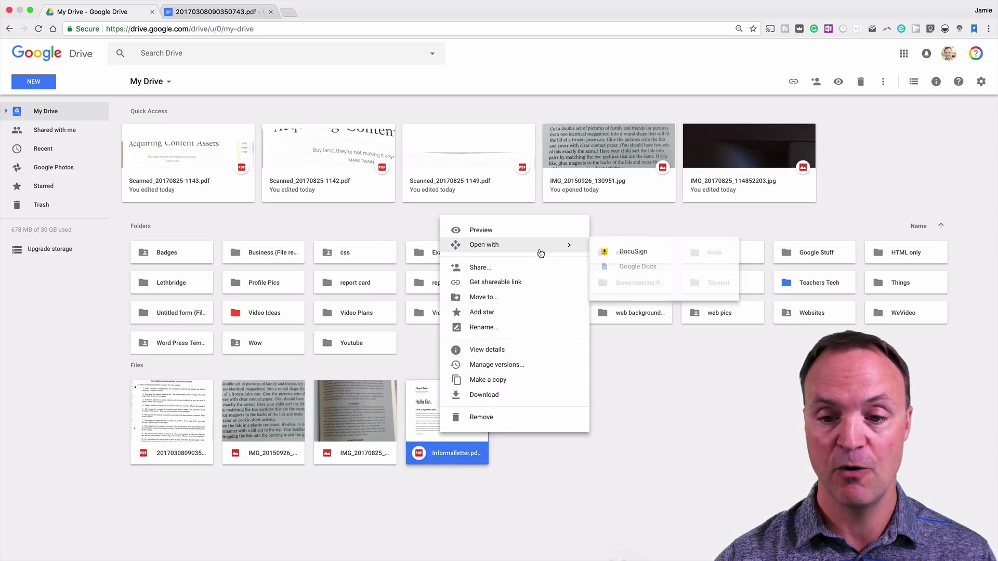
left_click(626, 266)
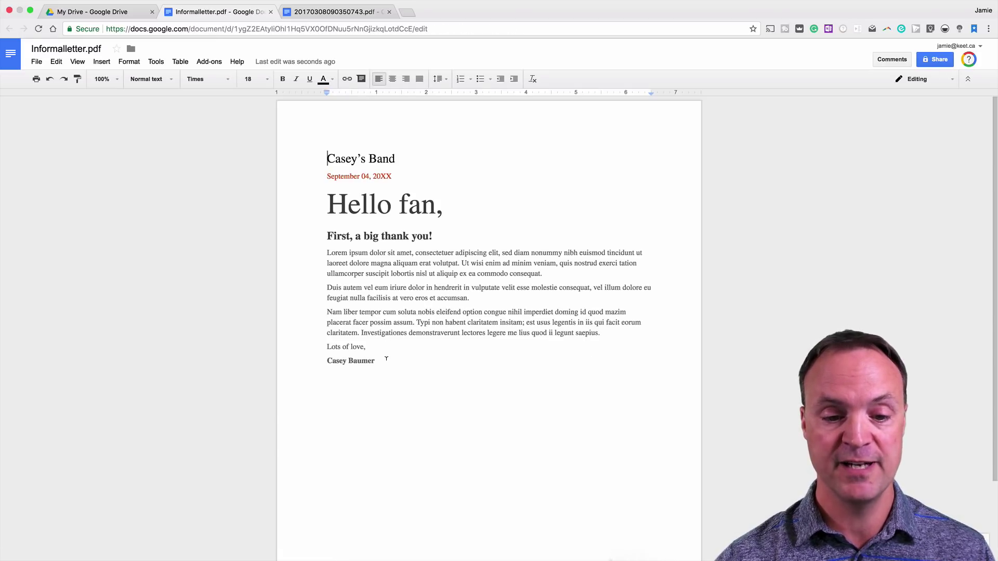
Step: Erase the letter's closing text through the signature, then go back to the My Drive tab
left_click_drag(386, 359, 321, 331)
key("BackSpace")
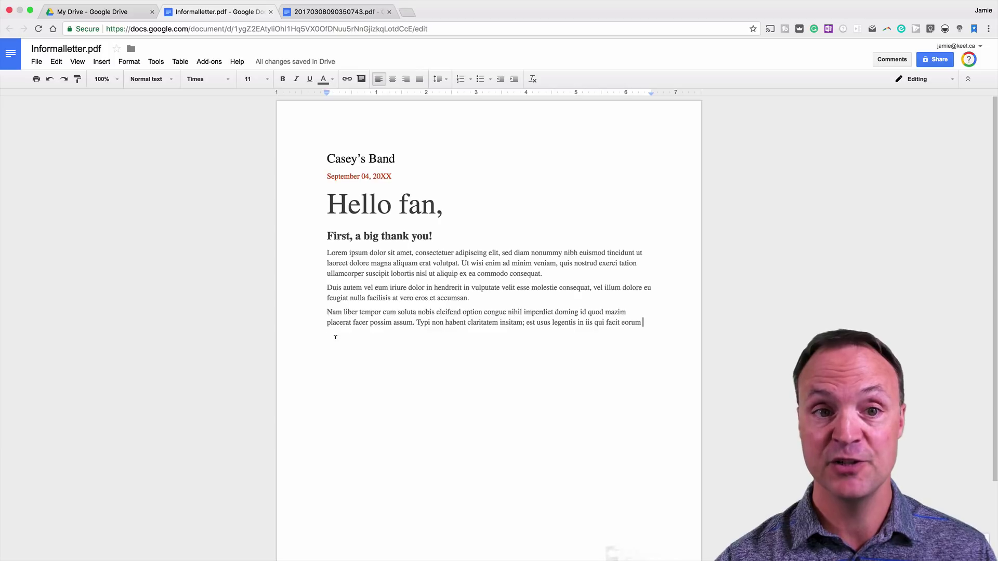
left_click(94, 10)
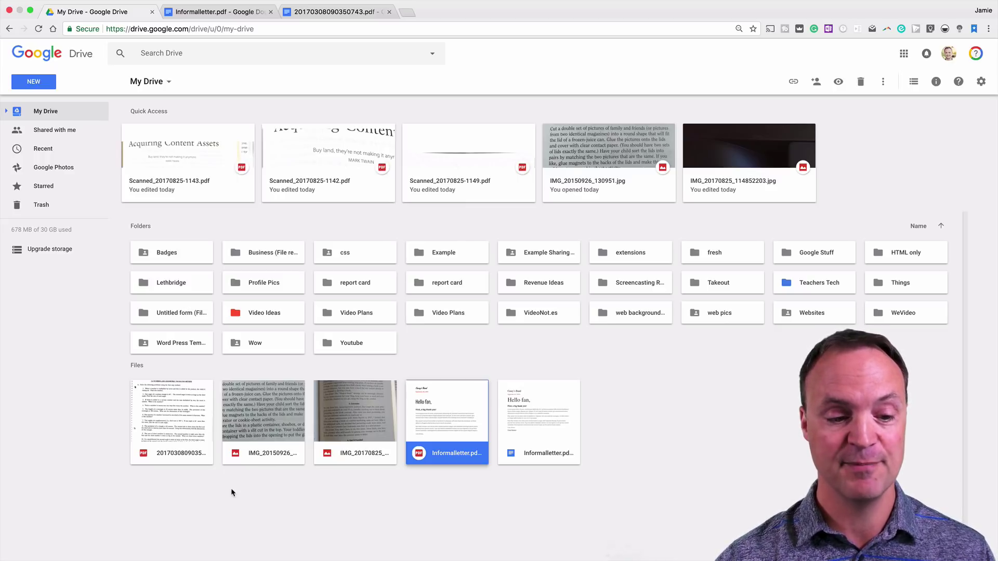
Step: Preview 20170308090350743.pdf, then open it with Google Docs to get editable text
double_click(181, 409)
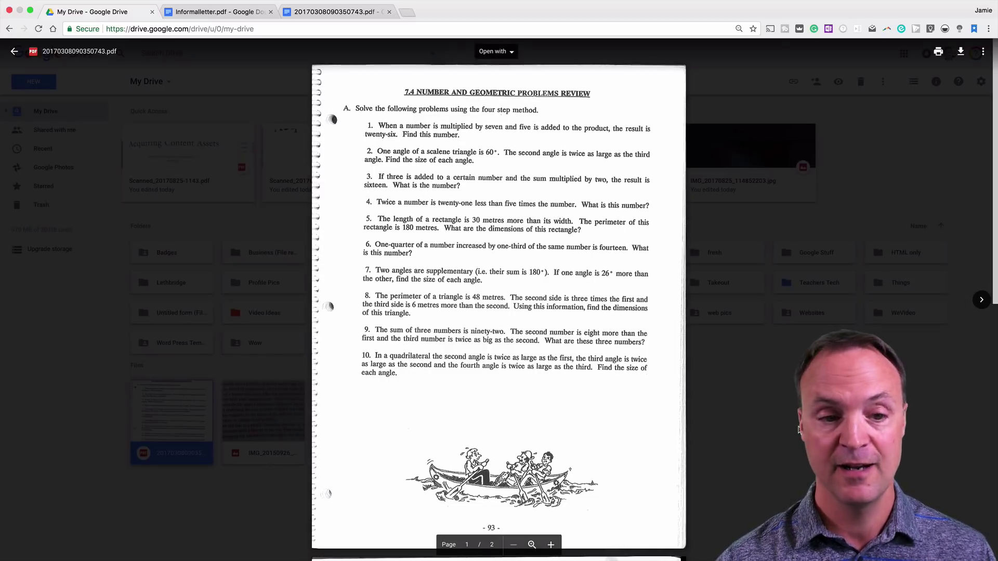
key("Escape")
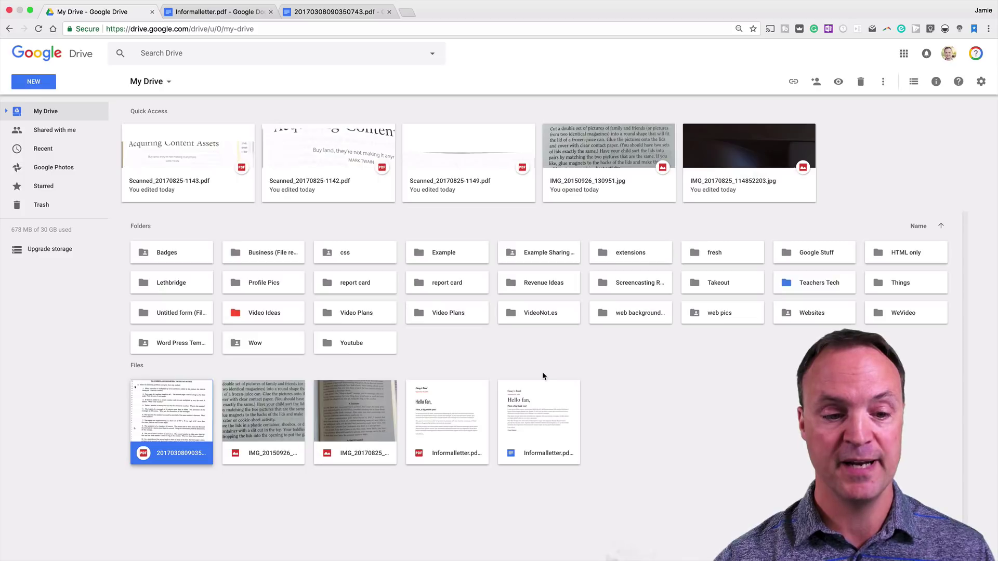
right_click(173, 404)
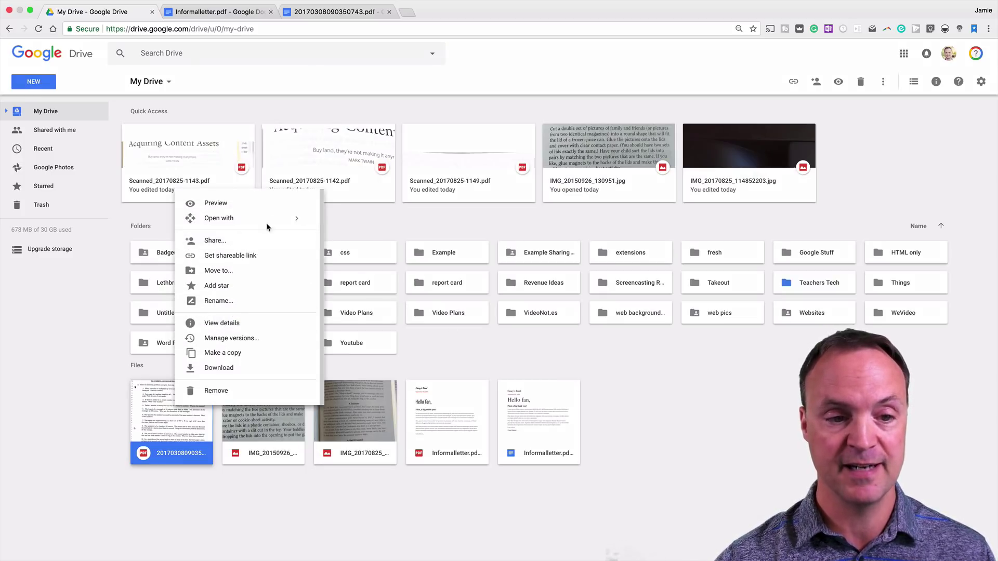
mouse_move(273, 218)
left_click(338, 241)
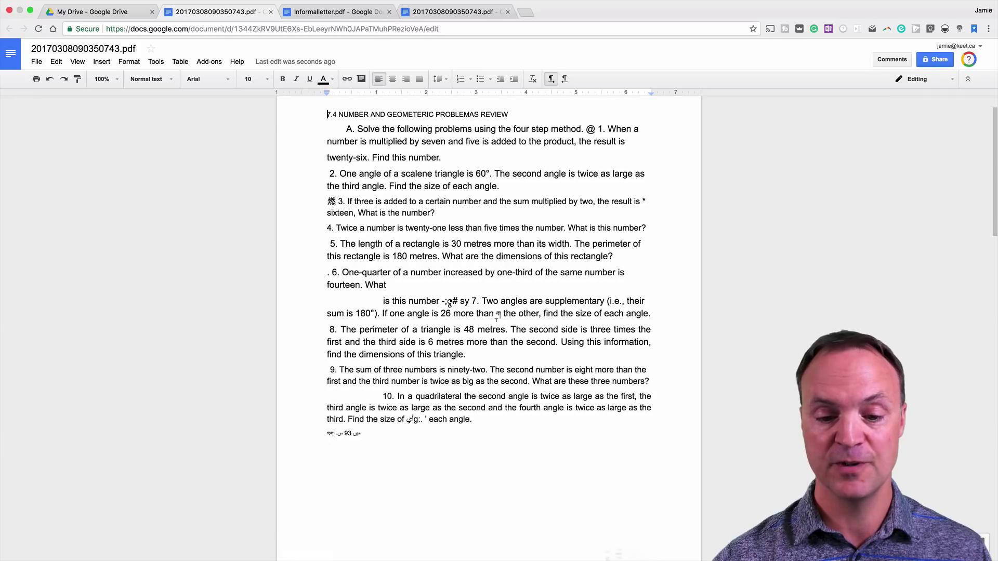
Step: Look over the converted 7.4 and 7.3 geometry problem pages, then return to My Drive
scroll(500, 257, "down", 9)
scroll(482, 360, "down", 3)
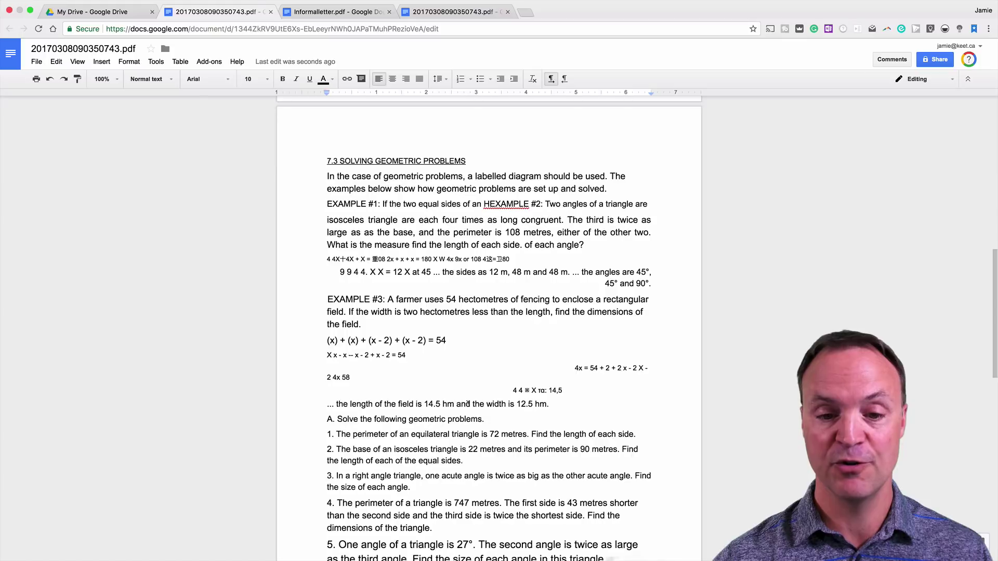
scroll(468, 404, "up", 4)
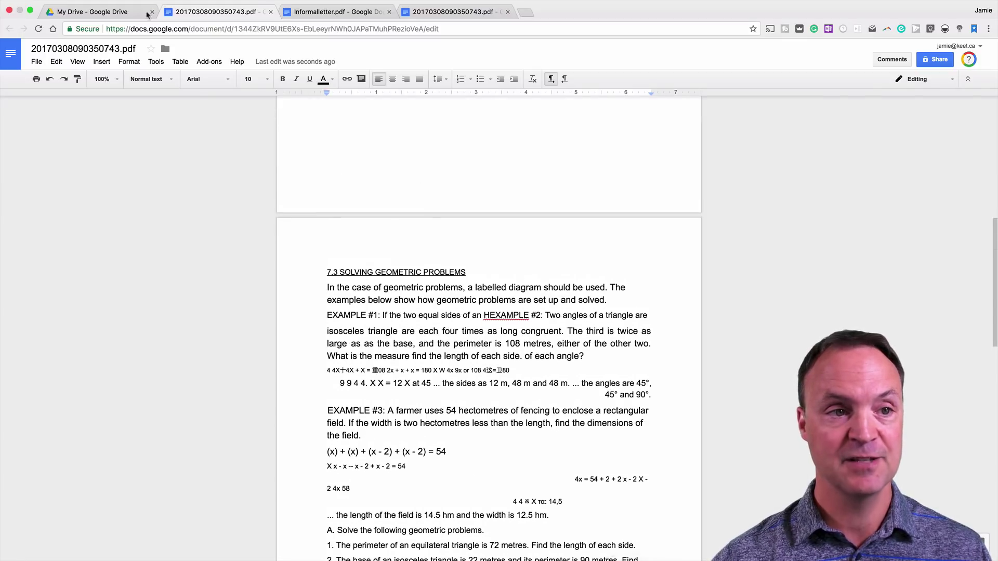
left_click(126, 13)
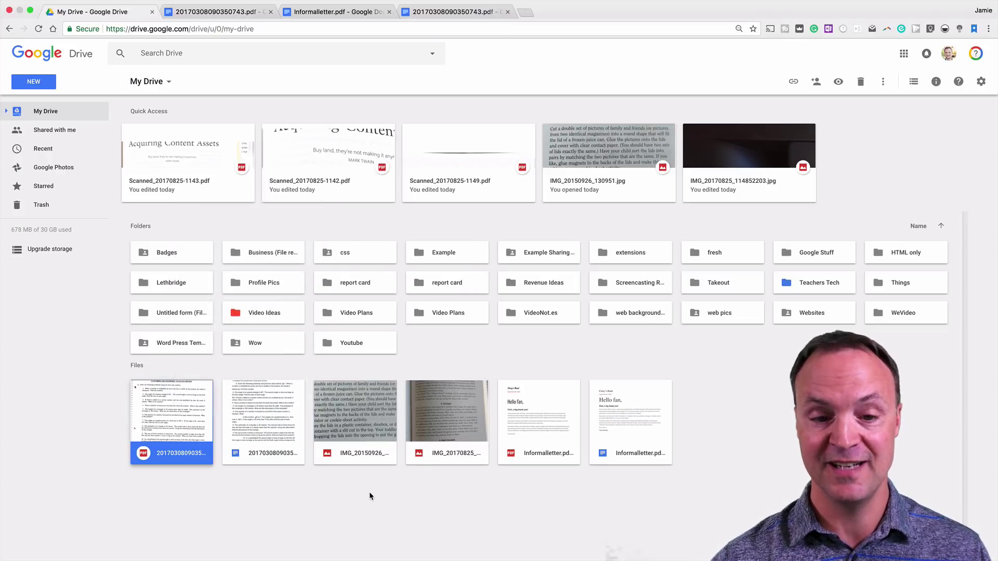
Step: Preview IMG_20150926_130951.jpg, then open it with Google Docs to extract its text
left_click(372, 504)
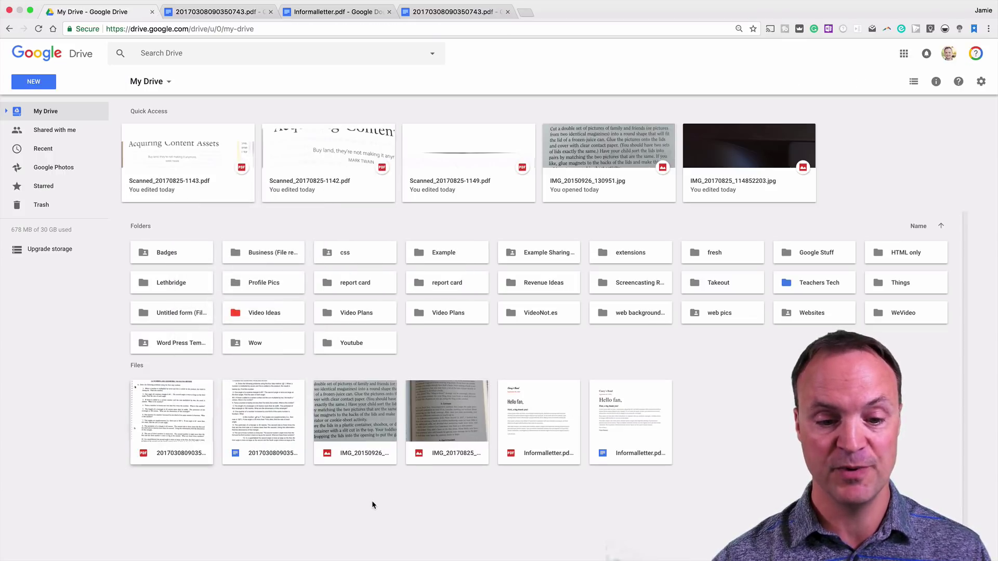
double_click(361, 416)
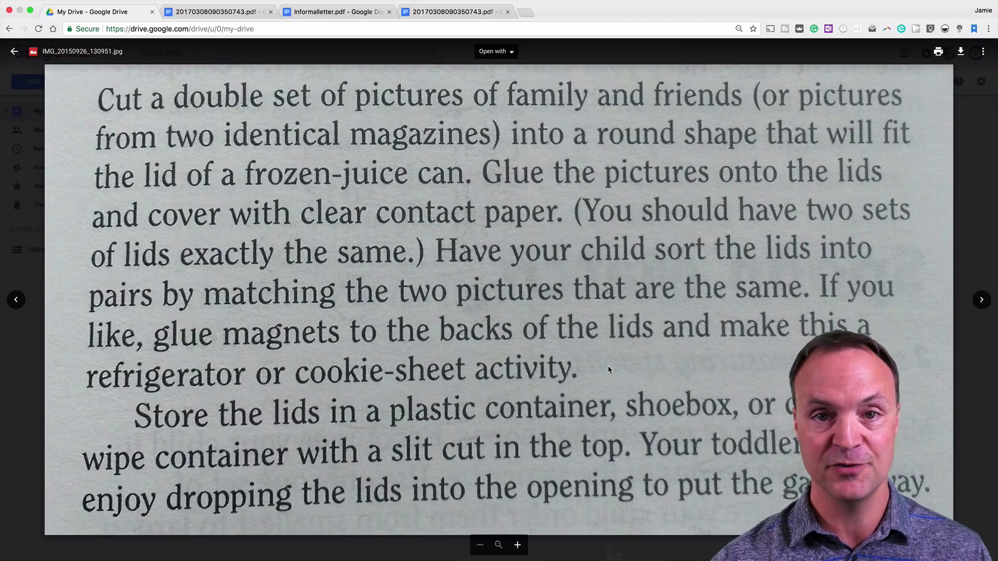
key("Escape")
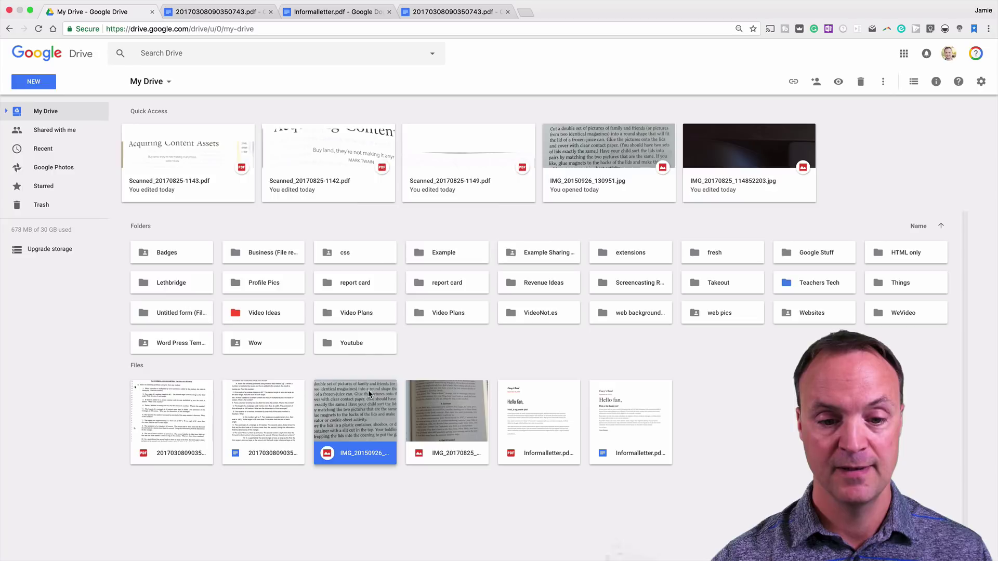
right_click(348, 412)
mouse_move(437, 230)
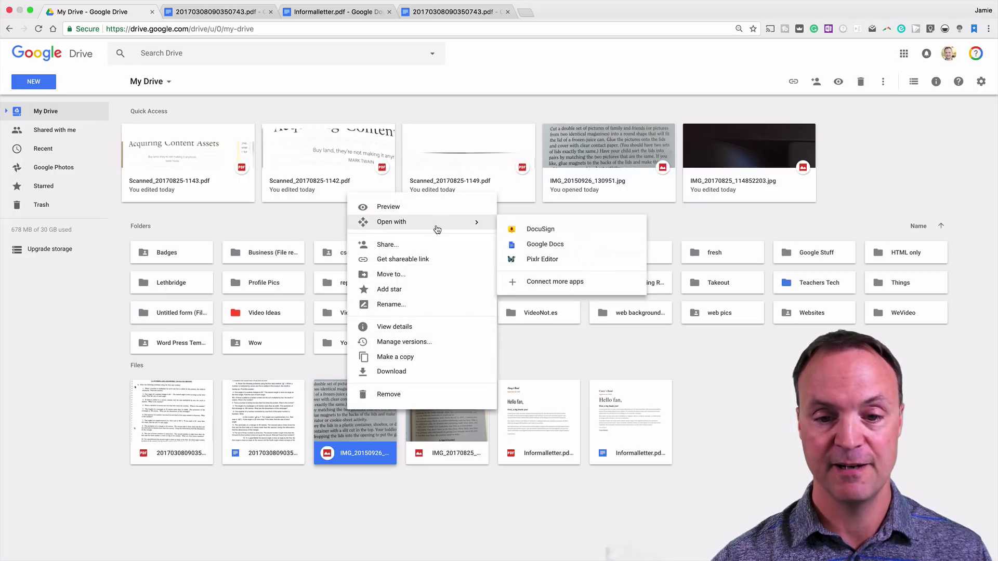
left_click(564, 245)
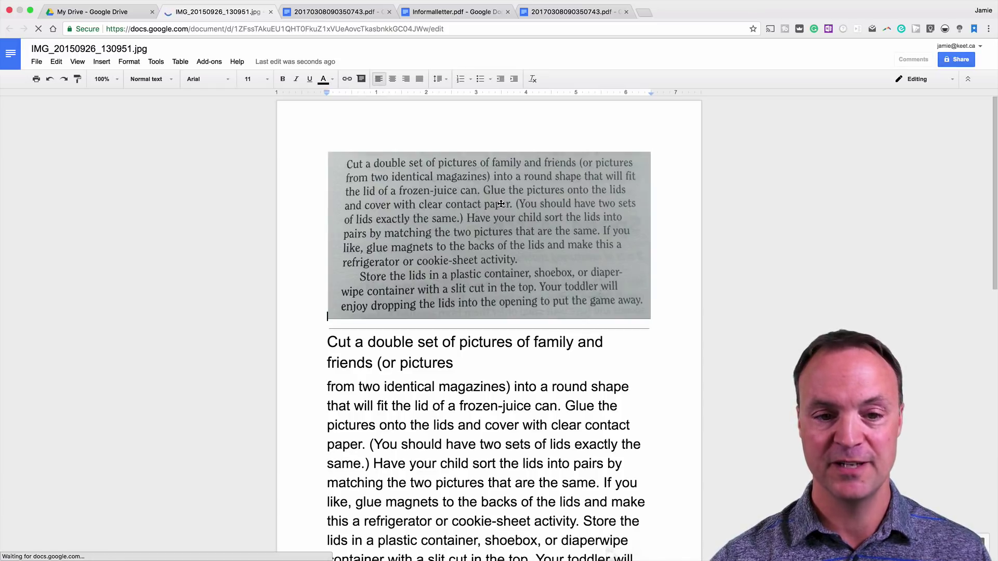
Step: Select the photo in the document, compare it with the extracted text, and return to My Drive
left_click(501, 204)
scroll(234, 258, "down", 3)
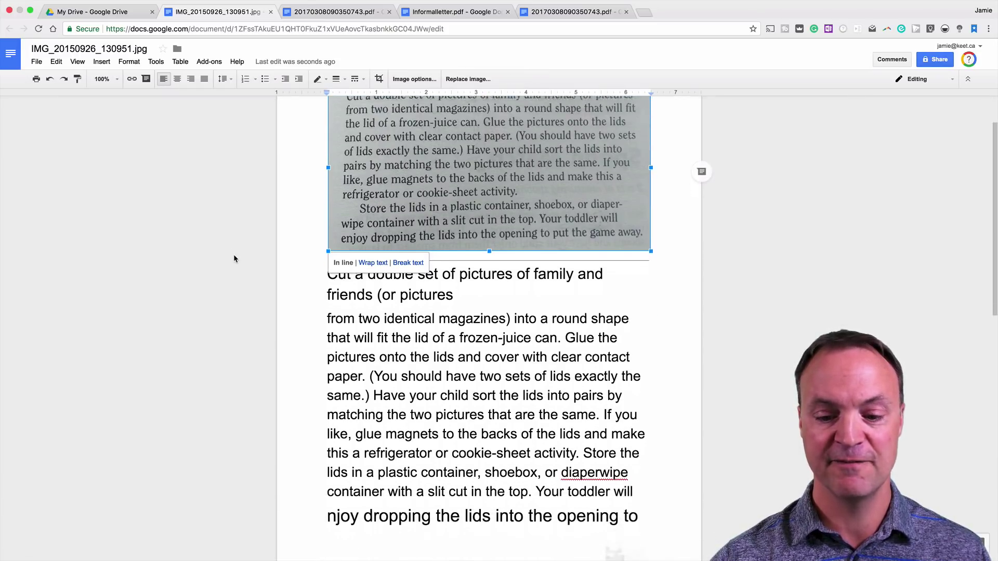
scroll(234, 258, "down", 1)
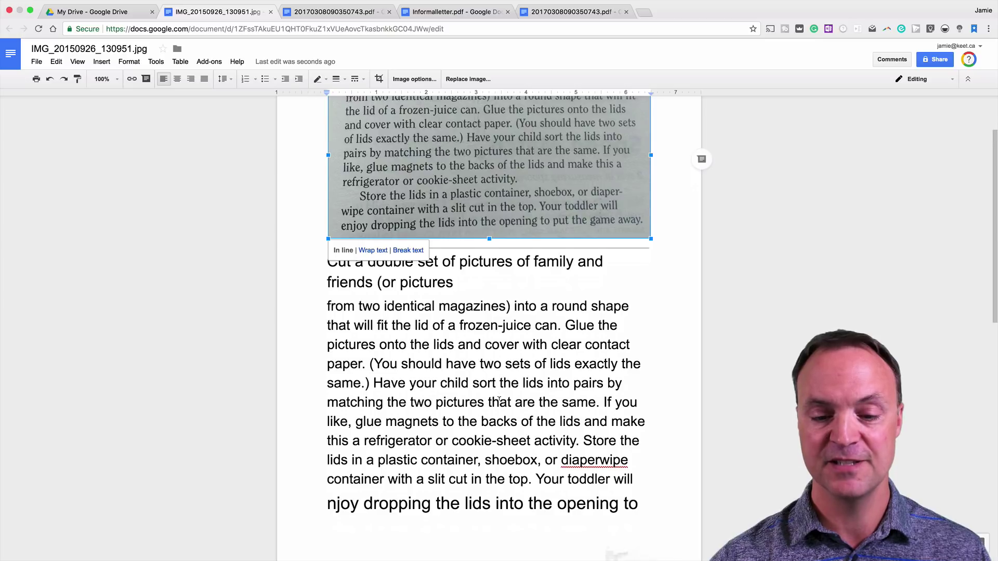
scroll(499, 401, "up", 3)
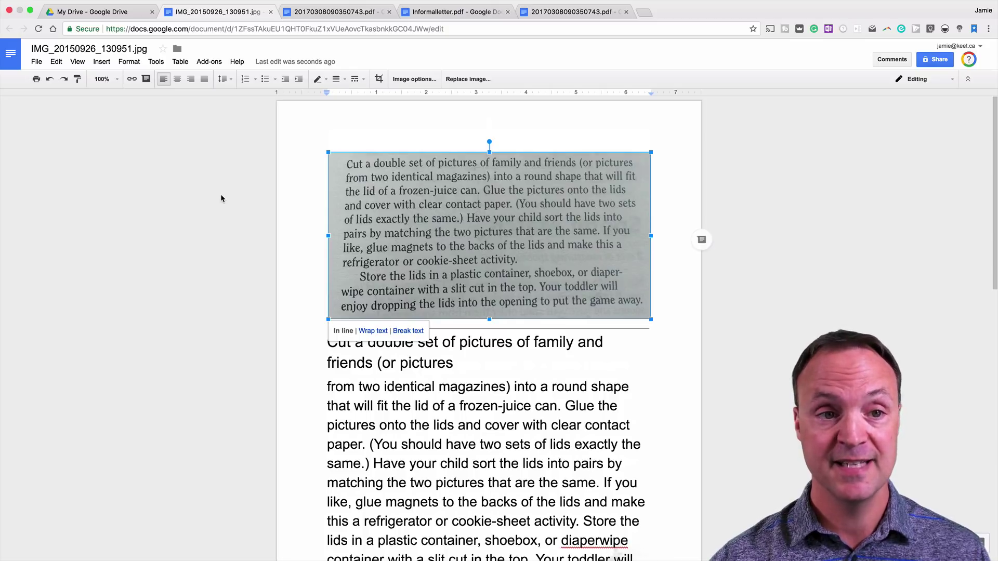
left_click(94, 11)
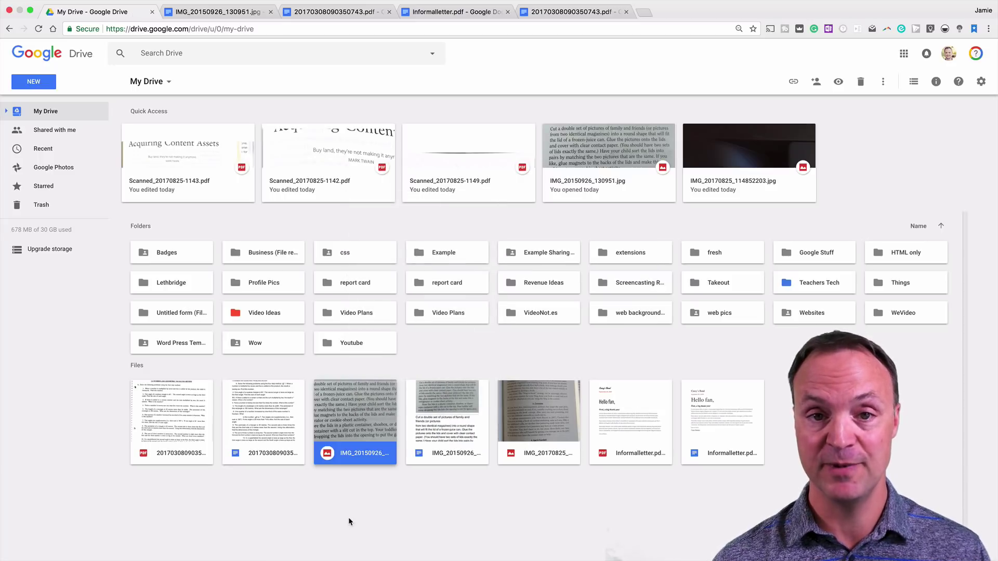
Step: Preview the scanned IMG_20150926 image again and close the preview
left_click(193, 52)
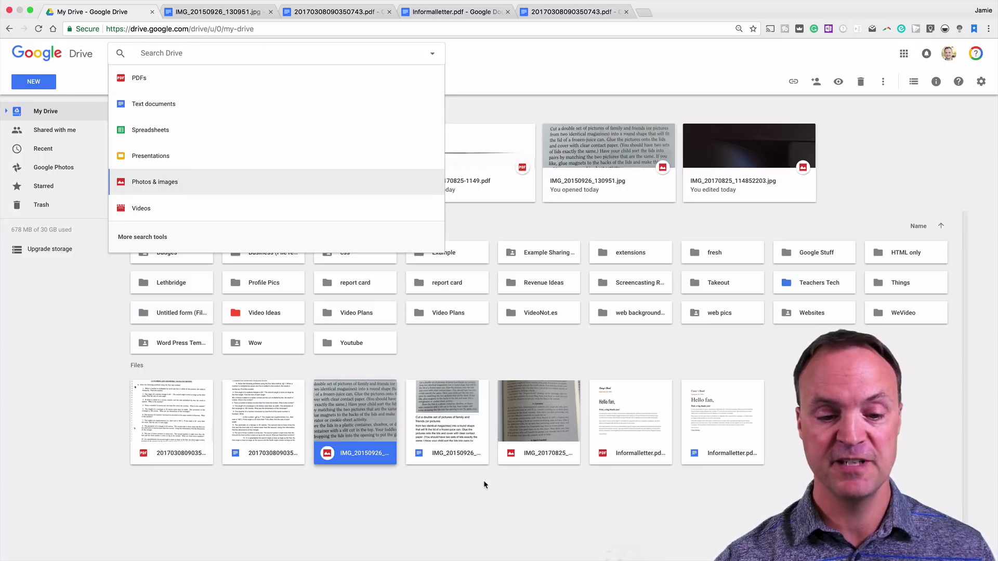
double_click(367, 407)
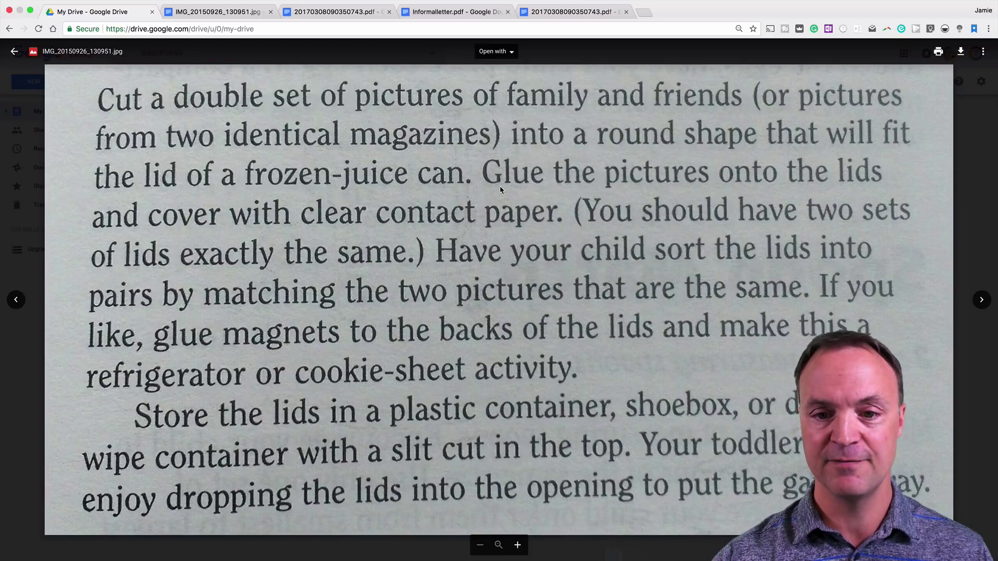
left_click(963, 248)
Step: Search Drive for 'glue pictures', open the converted image document, then return to My Drive
left_click(179, 47)
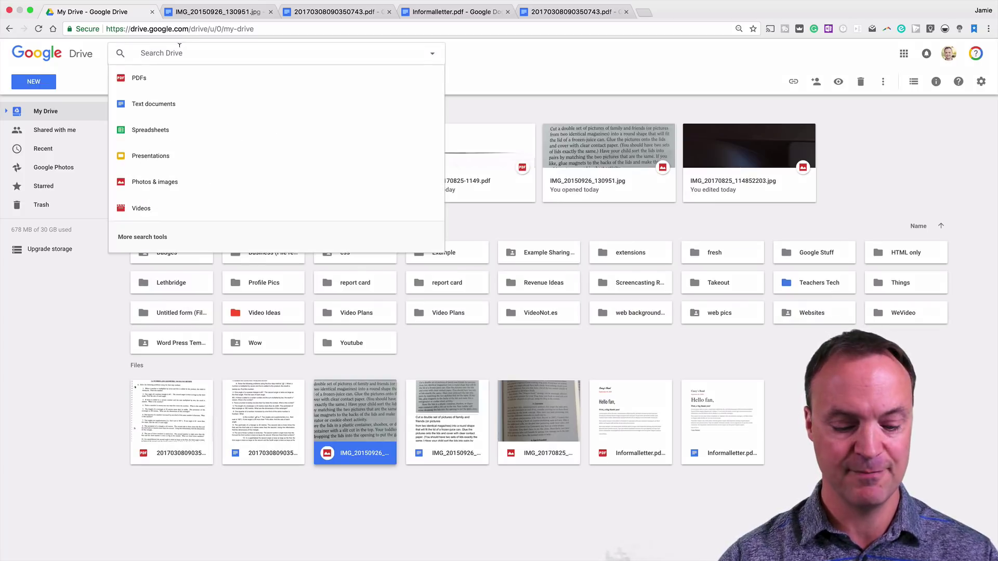
type("glue pictu")
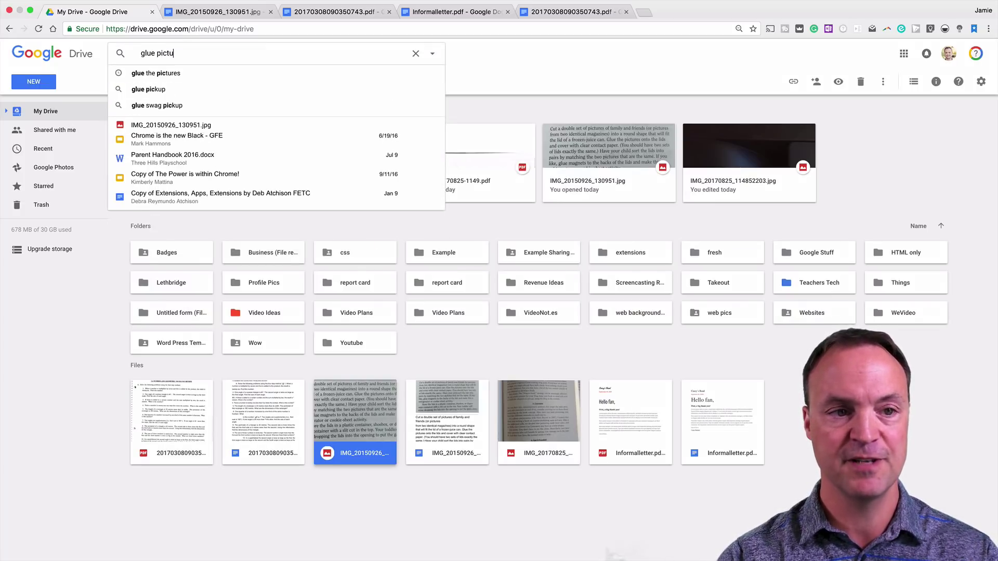
type("res")
key("Return")
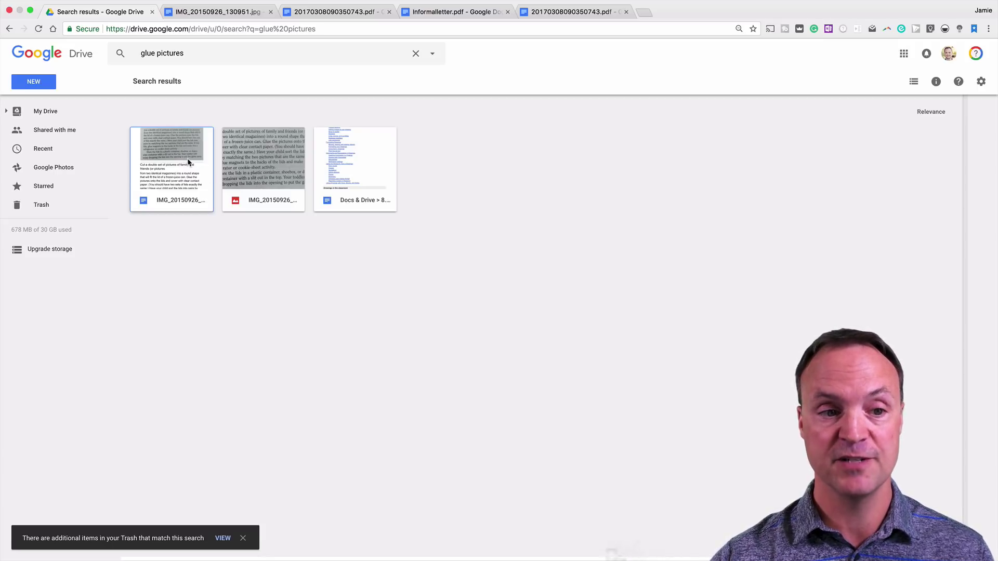
double_click(164, 181)
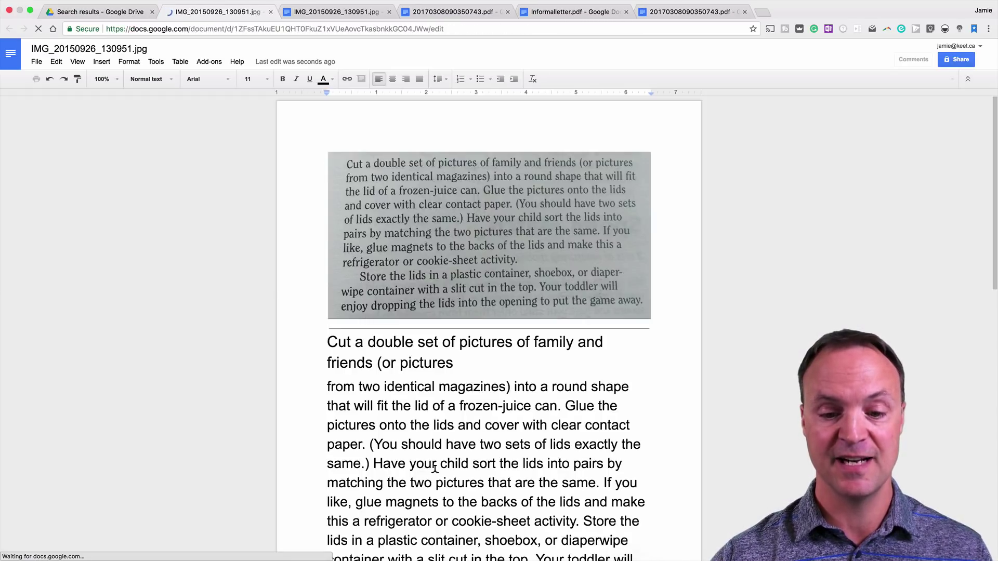
left_click(116, 16)
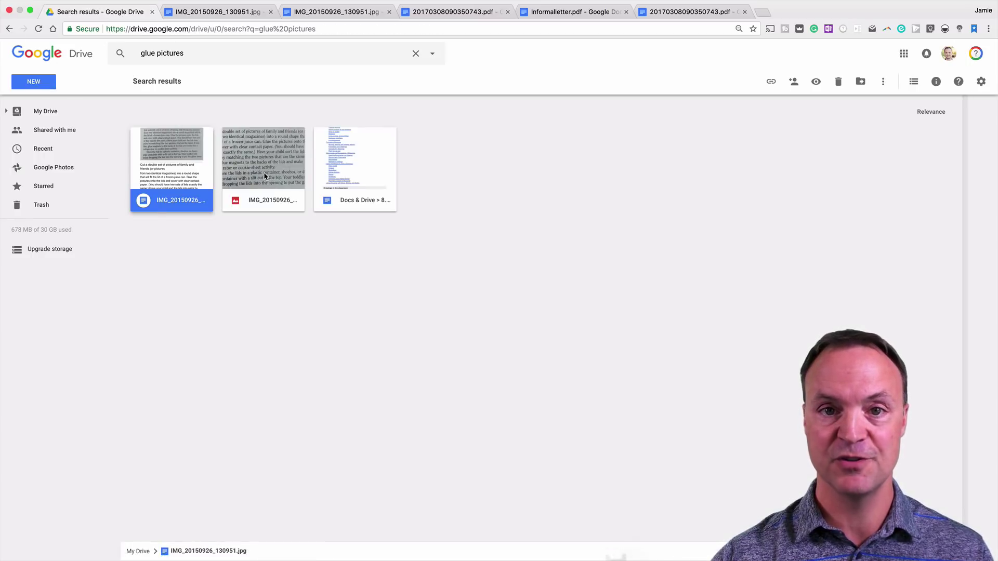
left_click(48, 115)
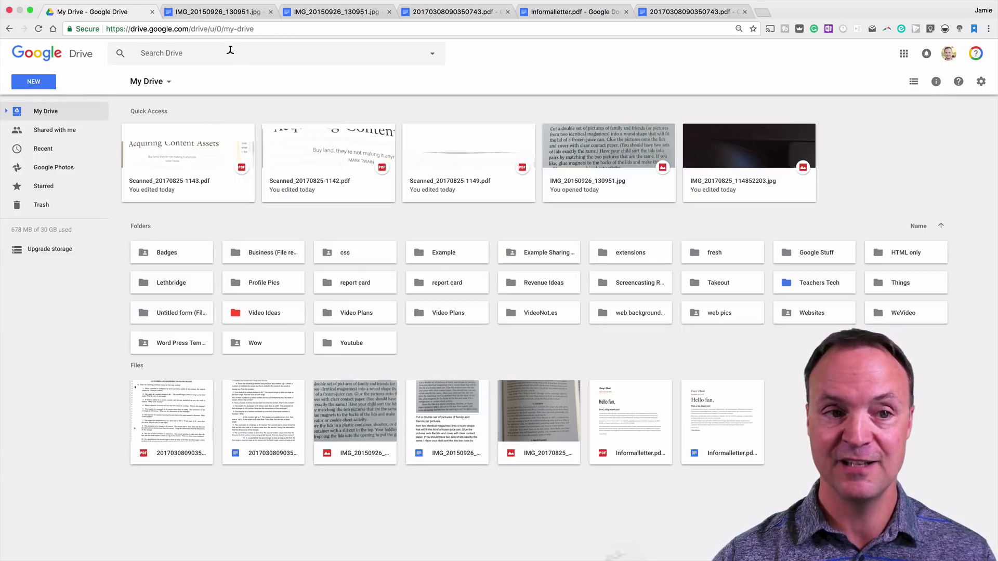
Step: Search Drive for 'eiffel tower' using the suggestion offered after typing 'eif'
left_click(230, 52)
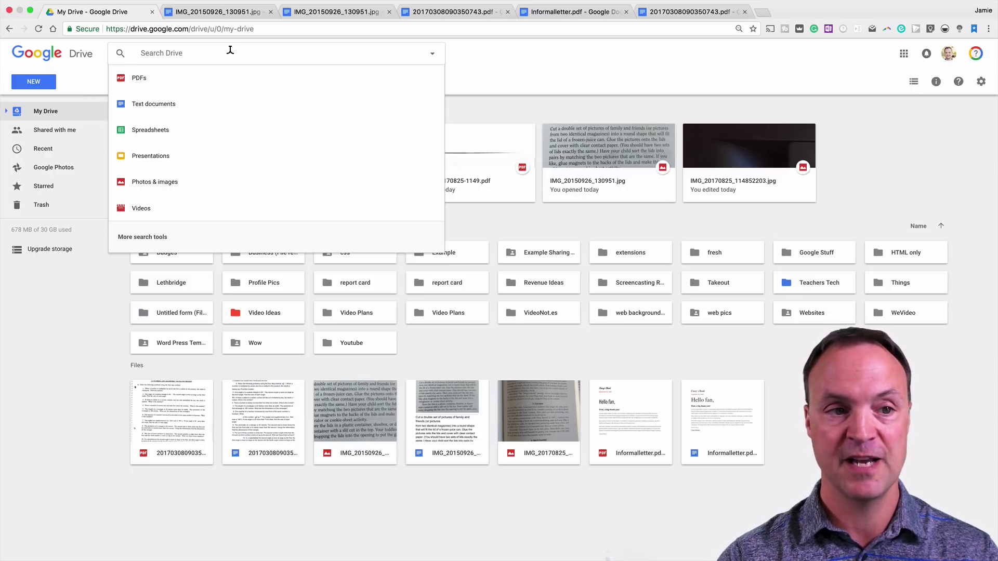
type("eif")
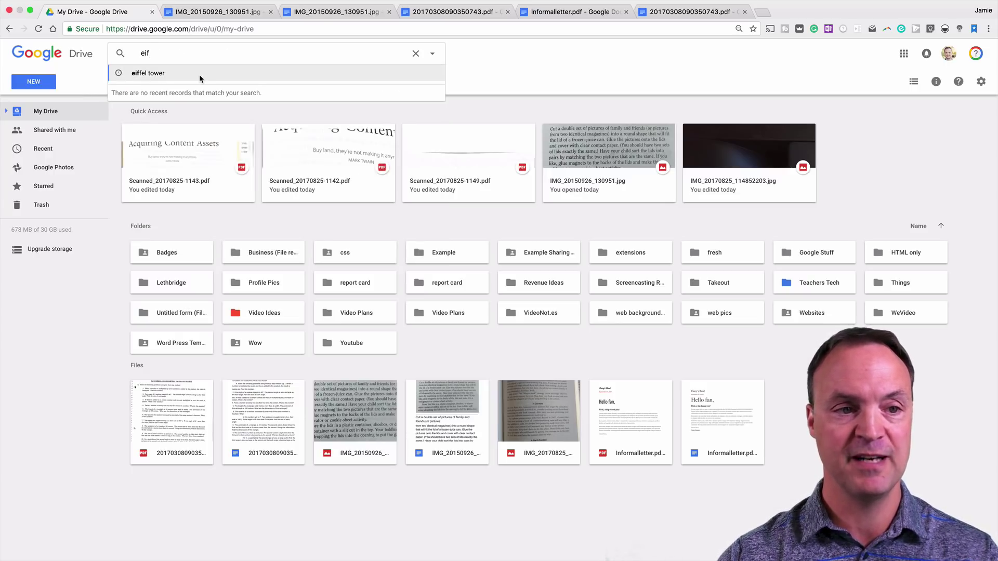
left_click(198, 74)
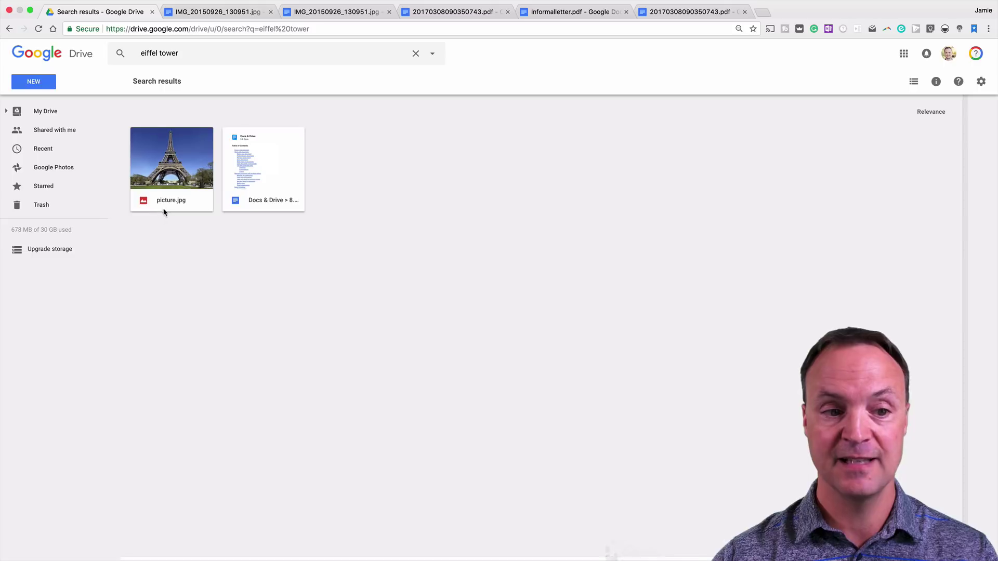
Step: Replace the query with 'mountains' and run the search
left_click(191, 41)
type("mountains")
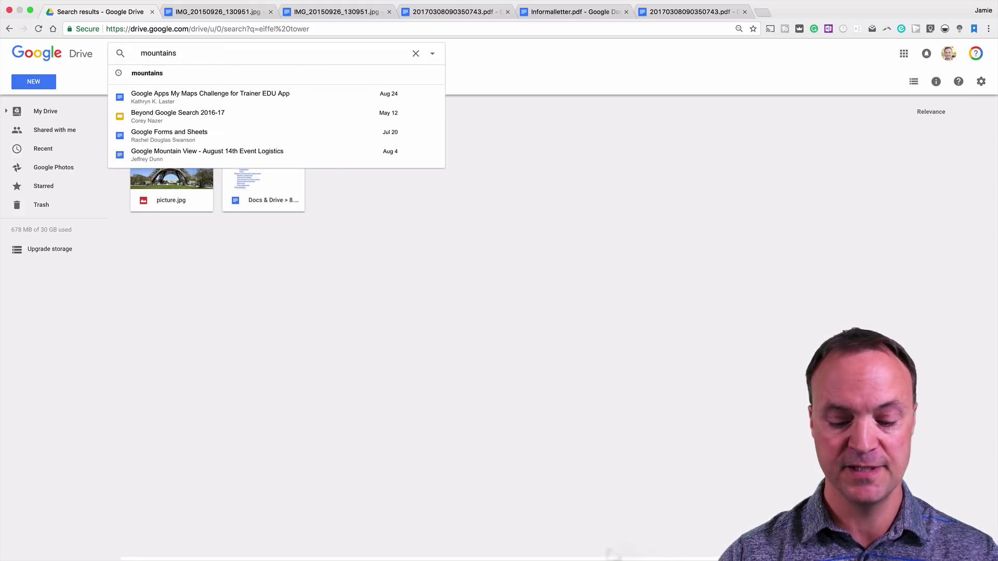
key("Return")
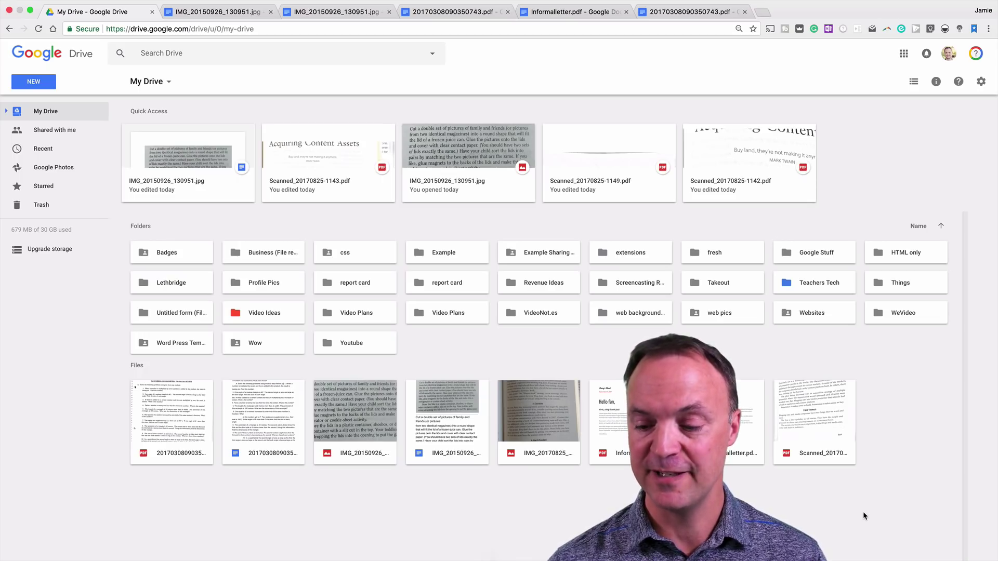
Step: Preview the Scanned PDF page, then bring up its Open with options
double_click(814, 416)
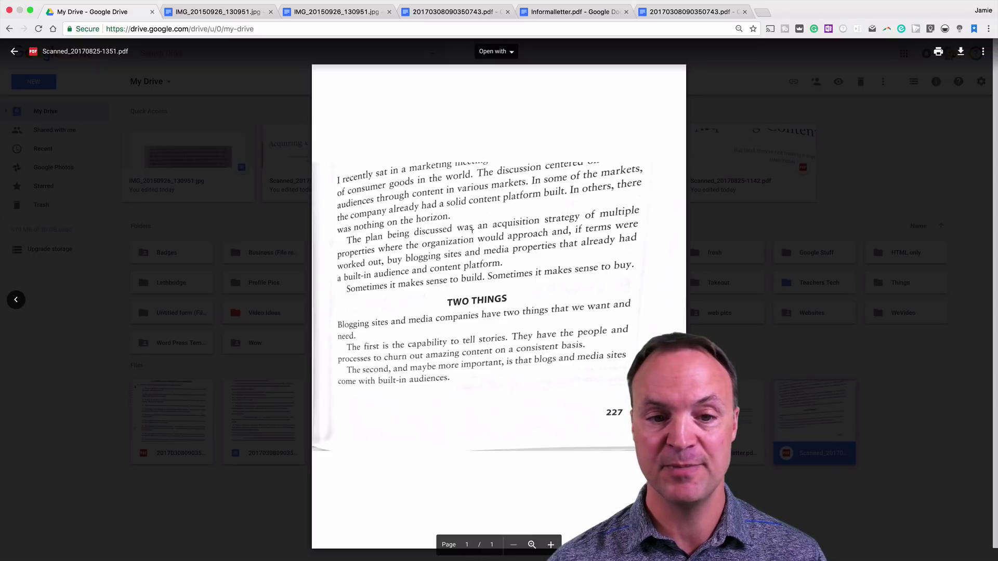
left_click(783, 391)
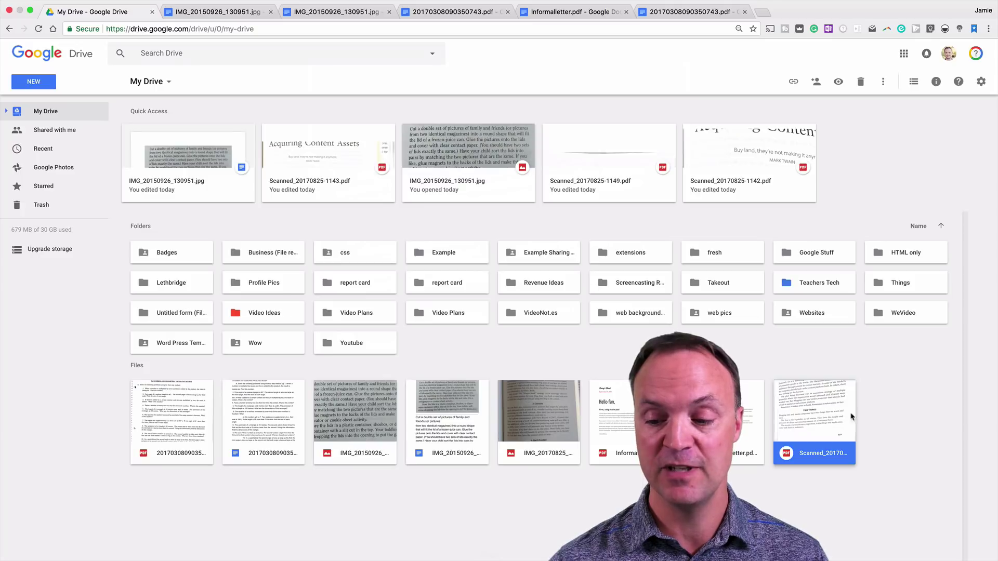
right_click(812, 411)
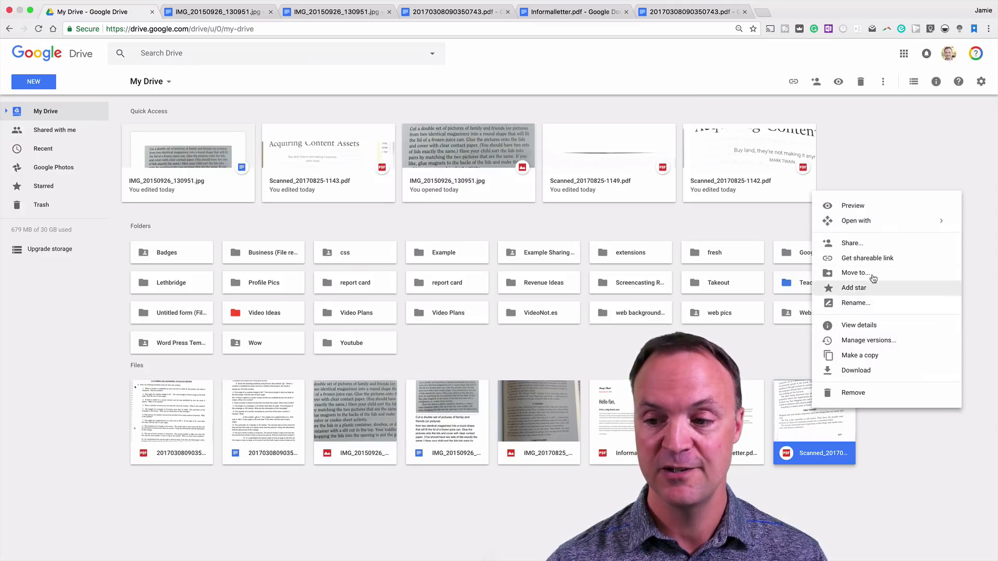
mouse_move(871, 223)
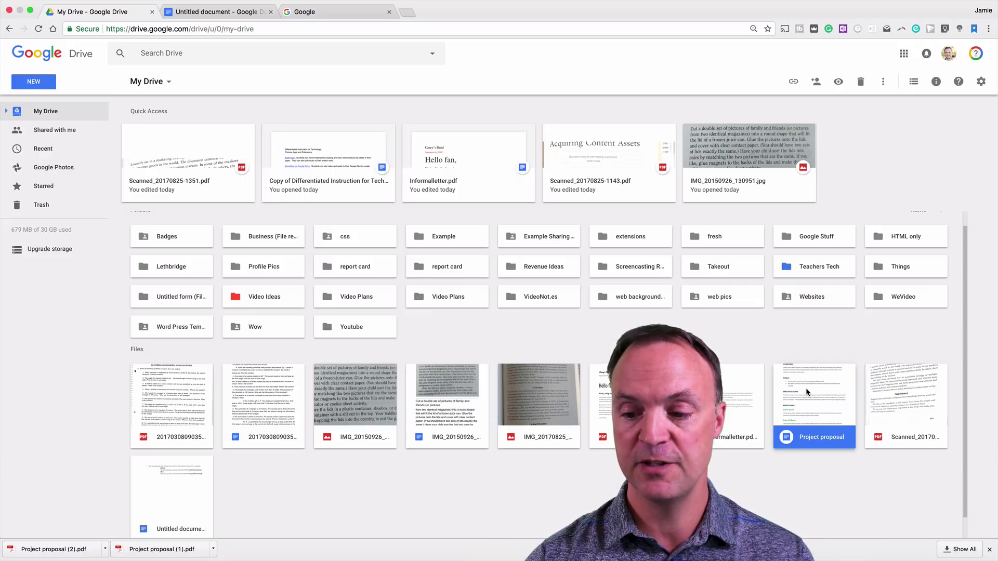
Step: Copy the Project proposal's share link, then select the address bar on the Google tab
right_click(803, 370)
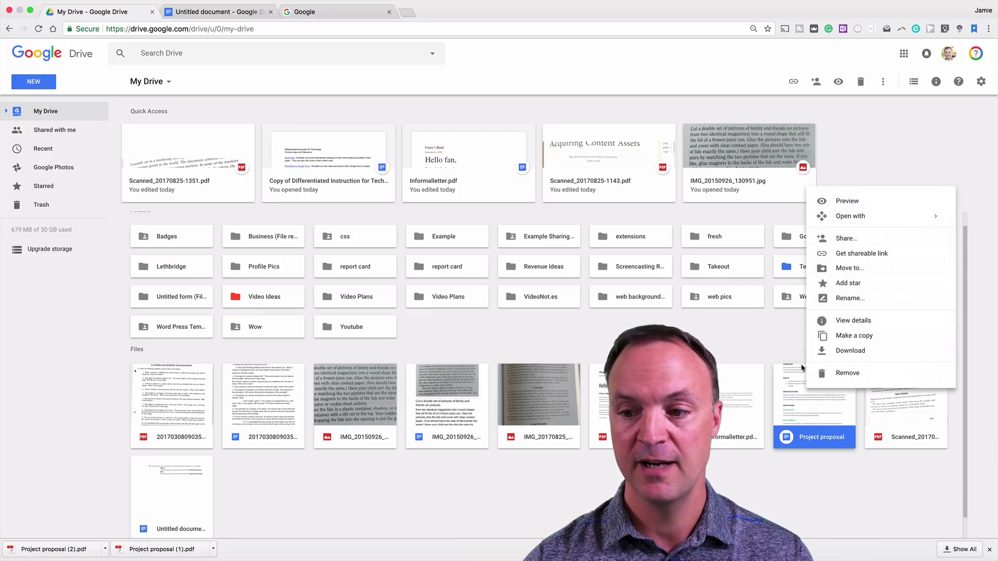
left_click(843, 237)
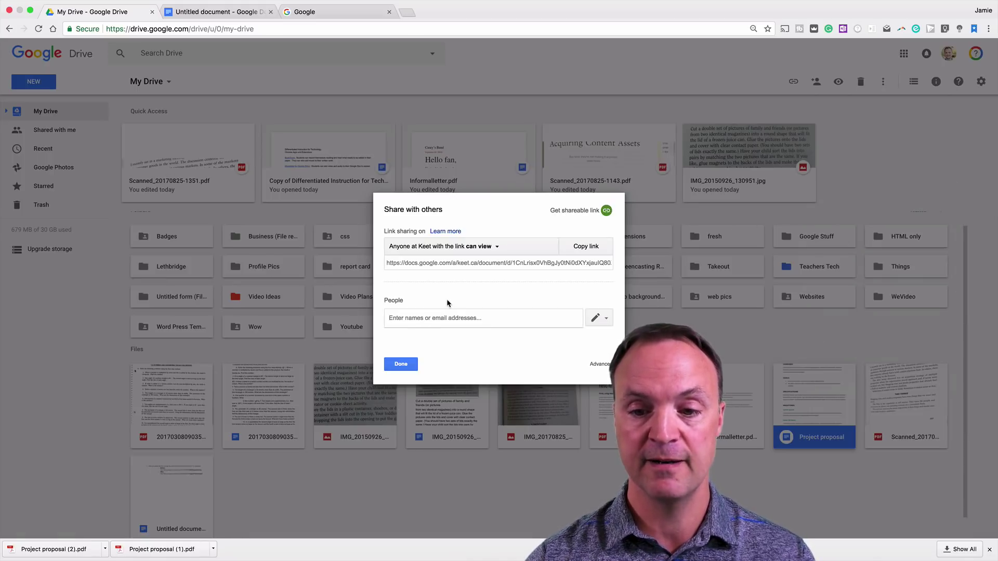
left_click(586, 249)
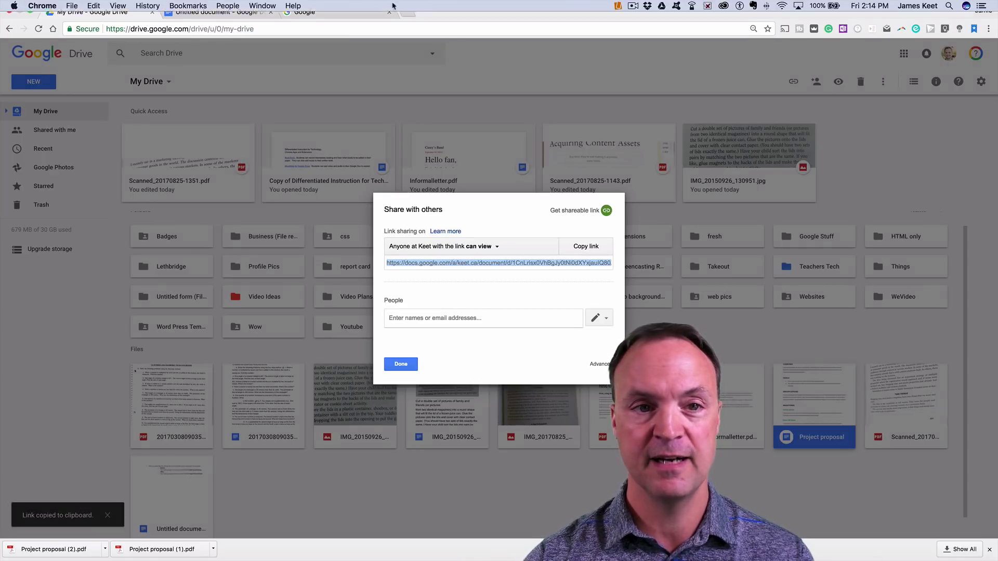
left_click(322, 12)
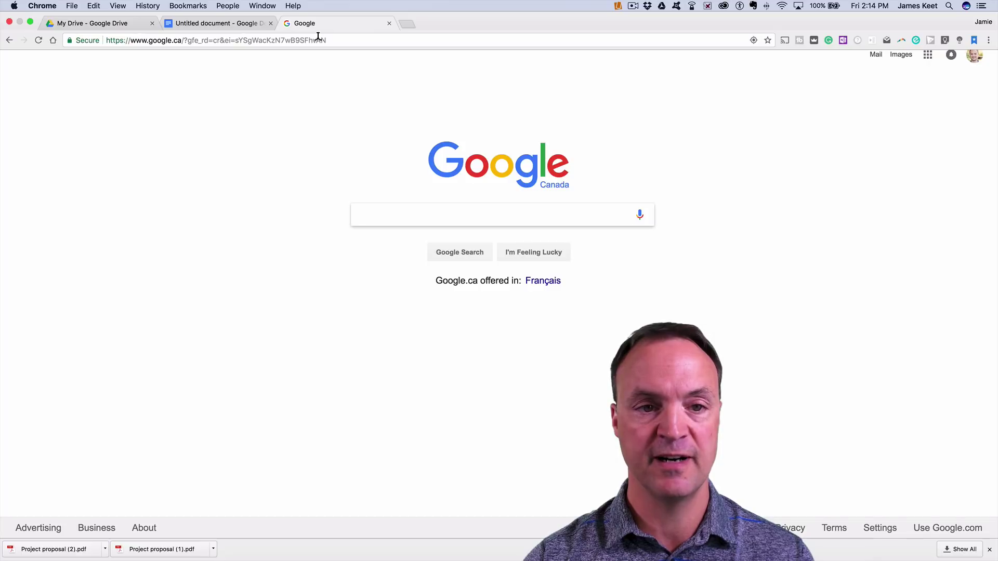
left_click(319, 40)
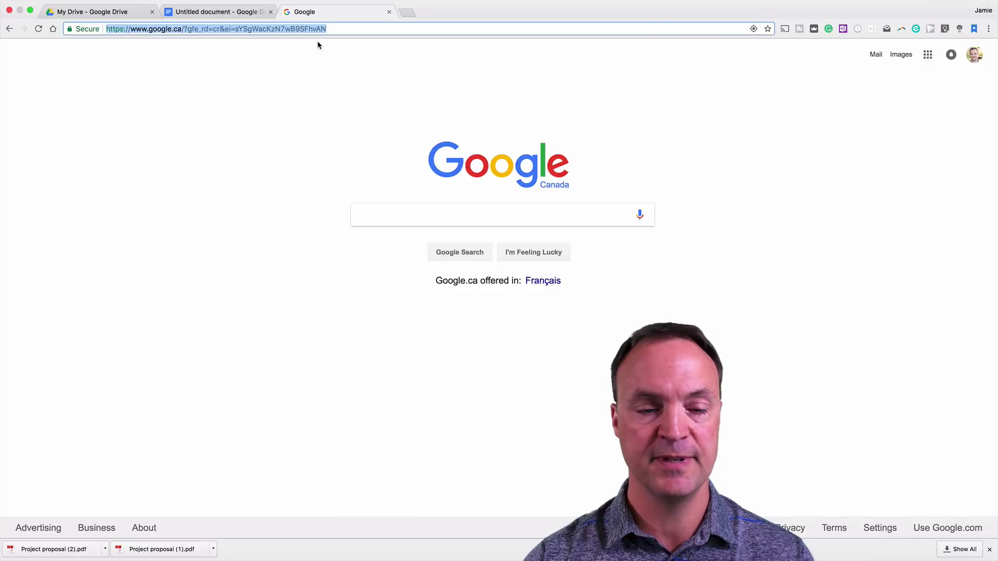
Step: Paste the Project proposal share link into Chrome's address bar
right_click(317, 52)
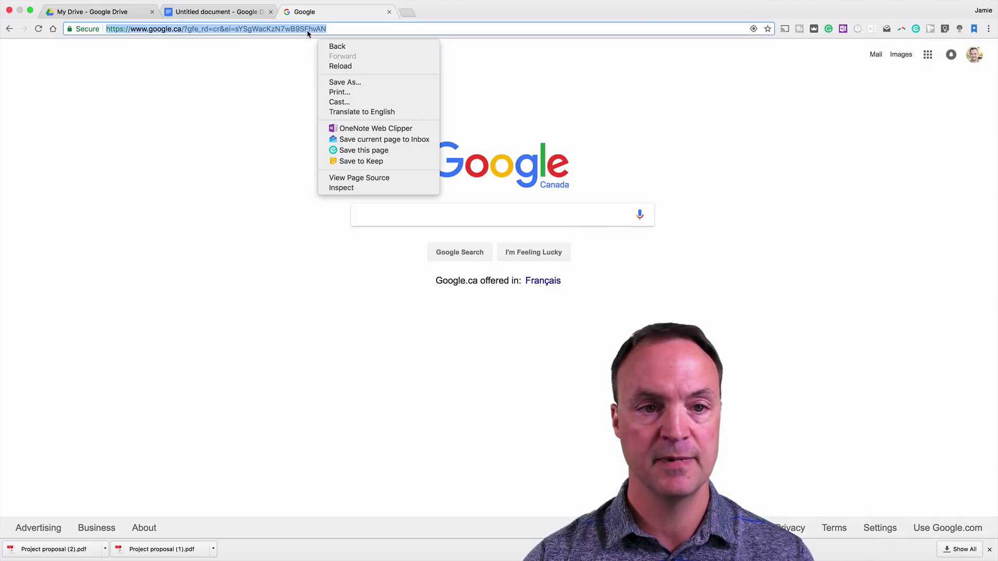
right_click(309, 30)
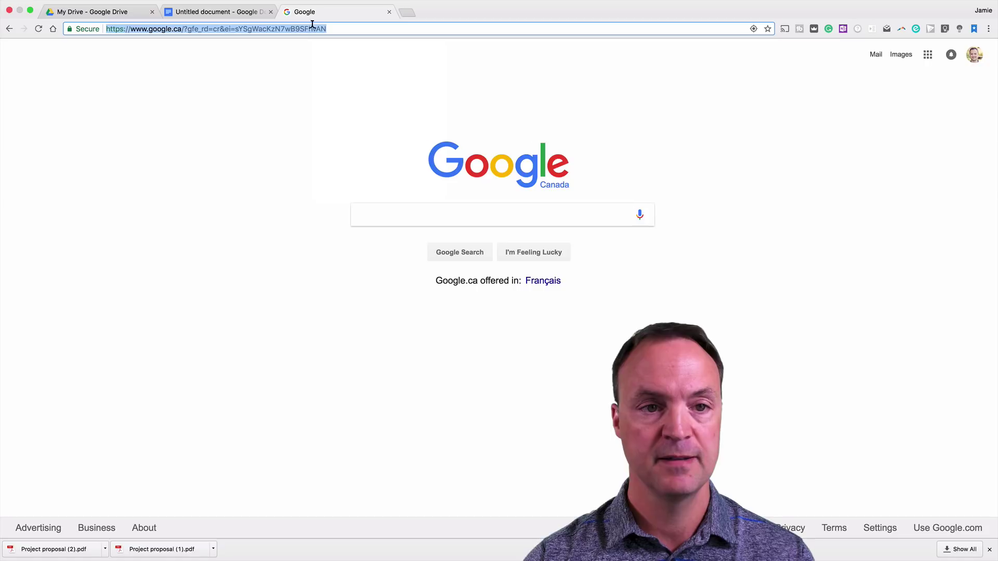
right_click(313, 30)
left_click(338, 53)
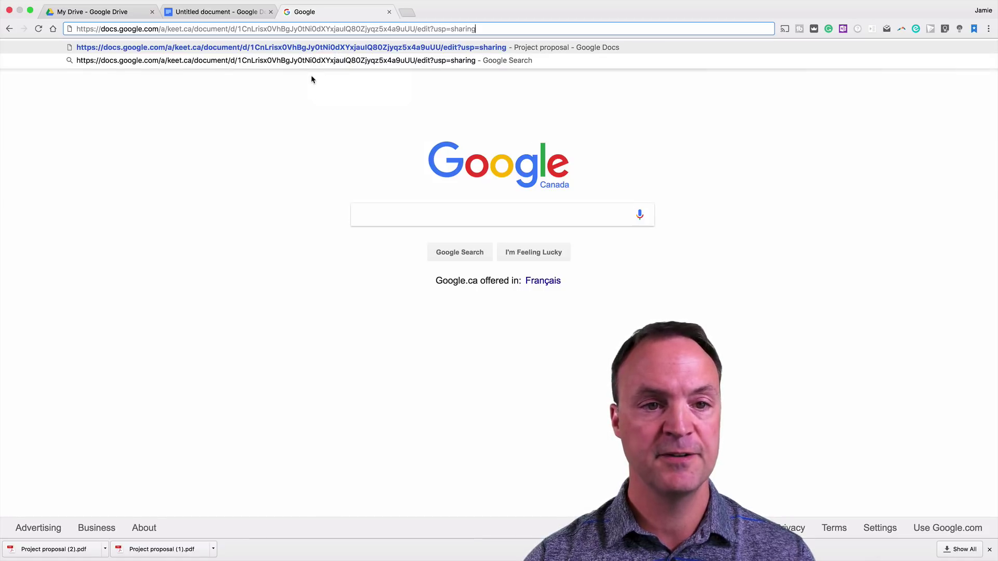
key("super+a")
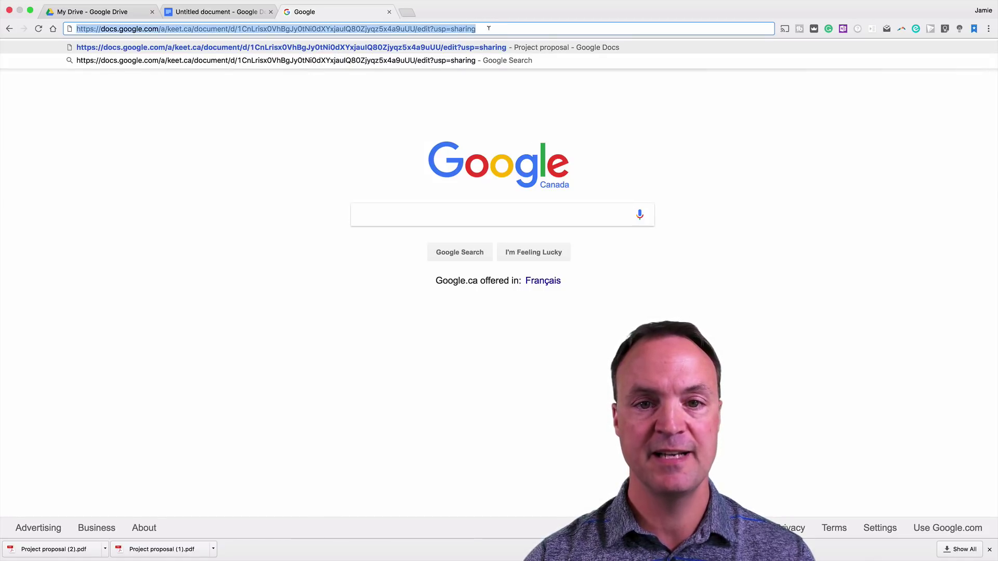
left_click(489, 25)
Step: Copy the text export?format=pdf from the After URL in the instructions document
left_click(221, 12)
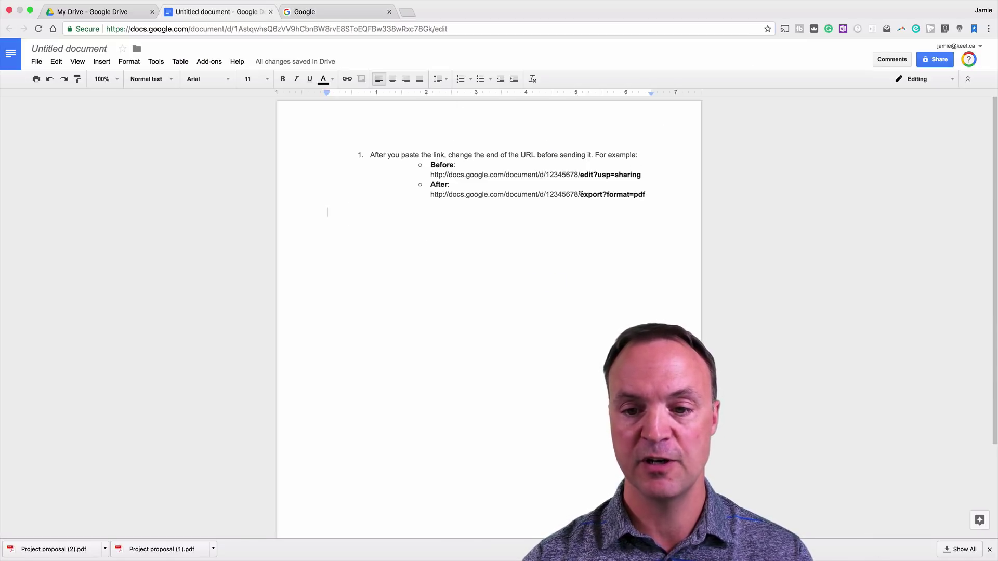
left_click_drag(580, 194, 648, 195)
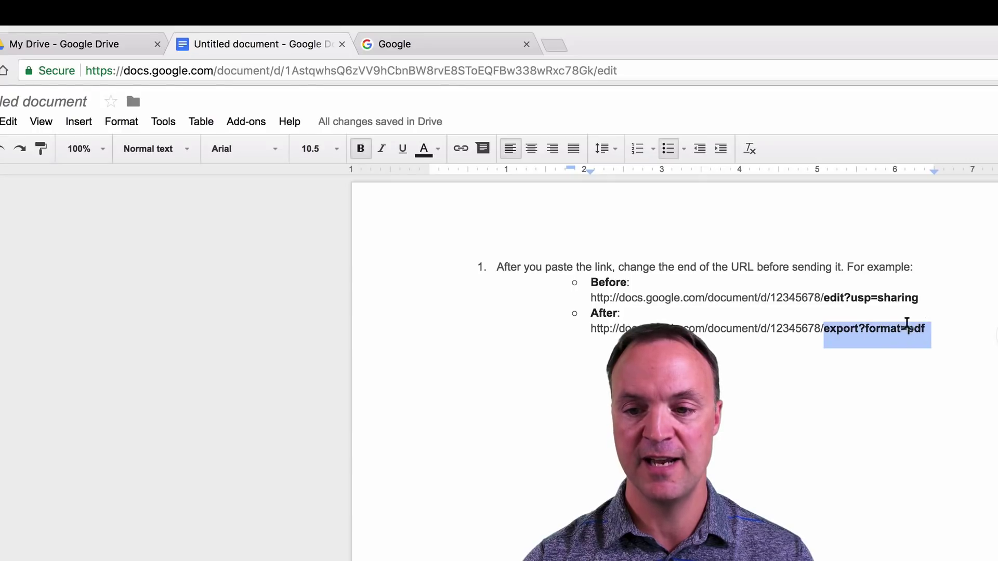
right_click(911, 328)
left_click(926, 371)
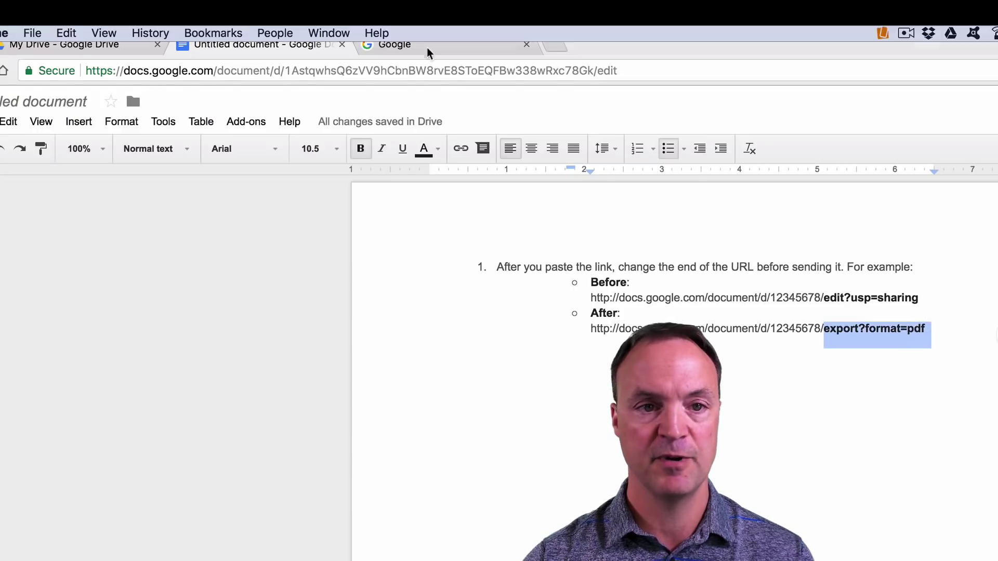
Step: Replace edit?usp=sharing with export?format=pdf in the link and load it to download the PDF
left_click(428, 61)
left_click(566, 114)
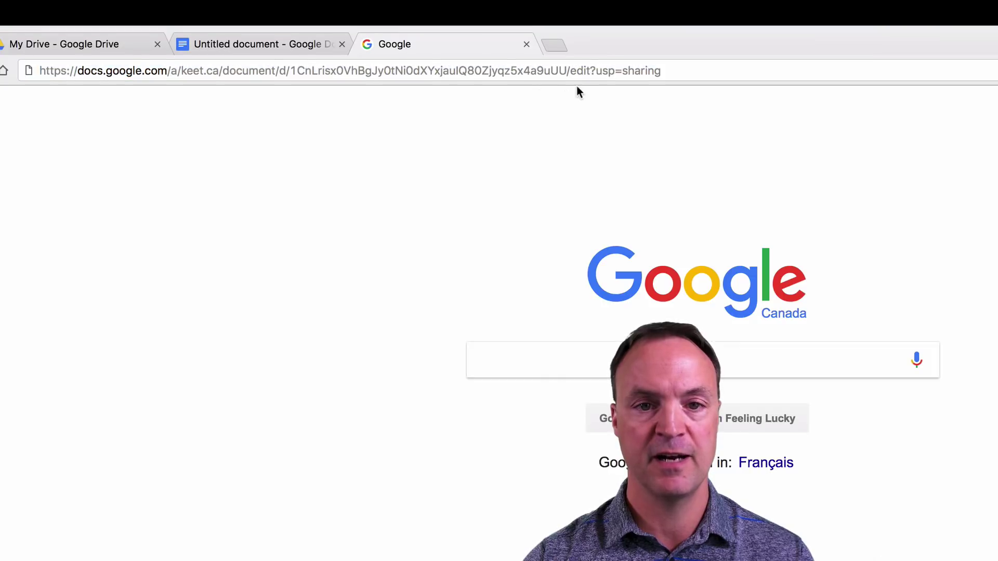
left_click_drag(570, 70, 687, 68)
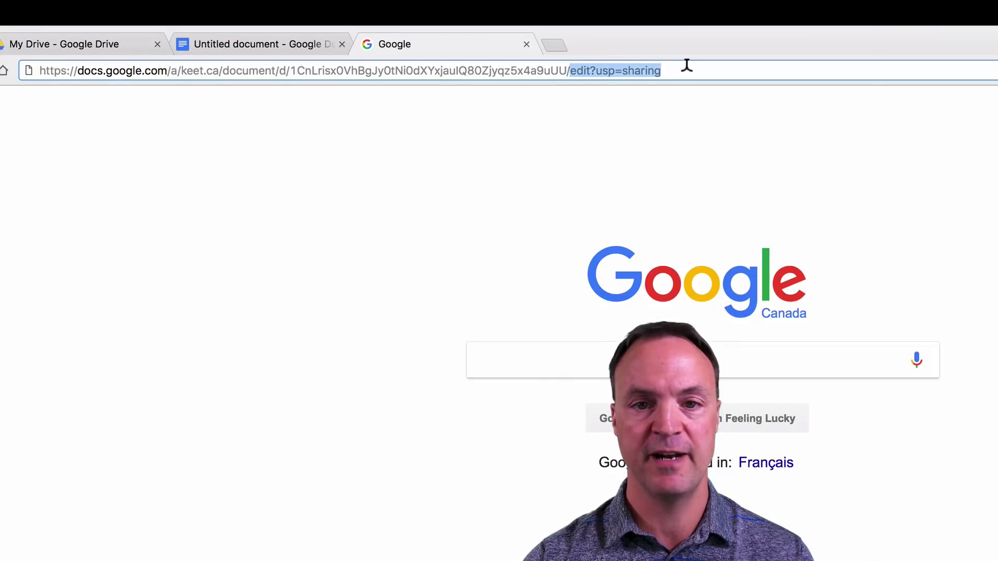
right_click(647, 65)
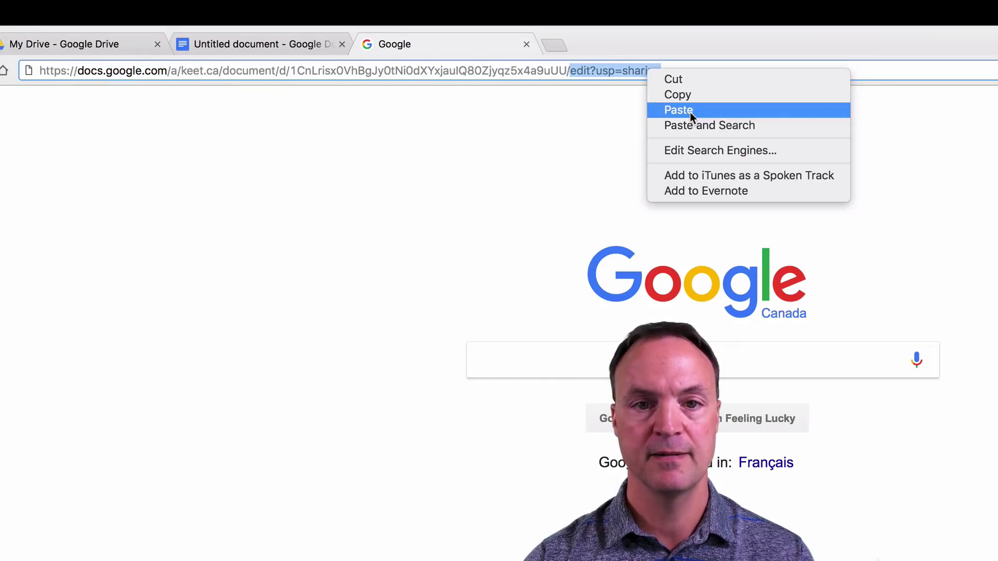
left_click(691, 111)
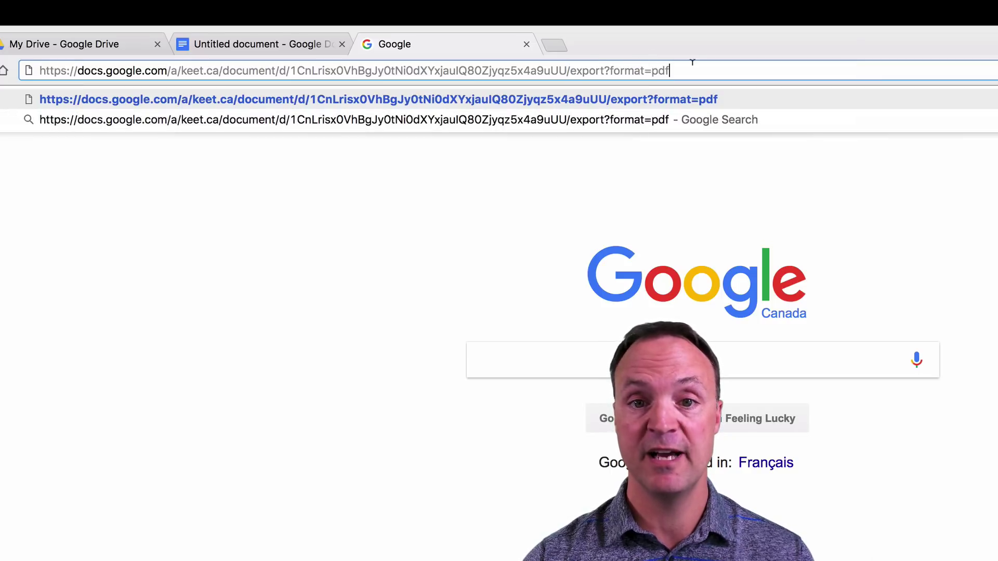
double_click(609, 70)
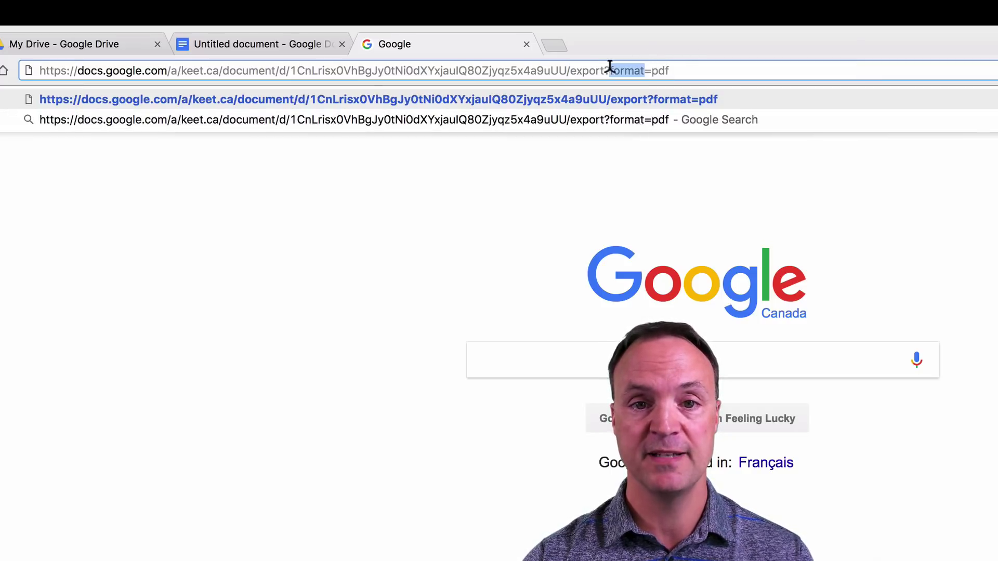
left_click(609, 70)
triple_click(613, 71)
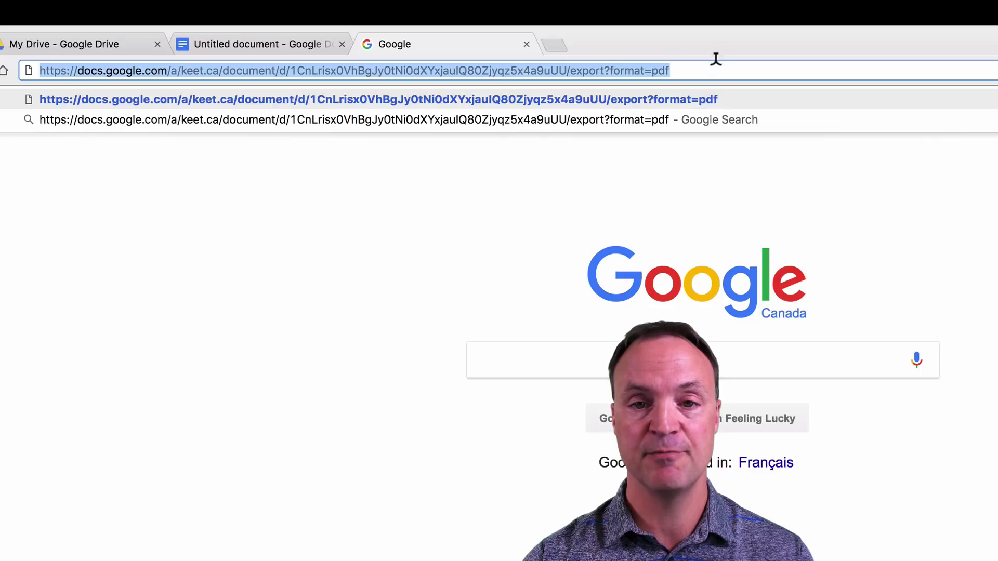
left_click(699, 69)
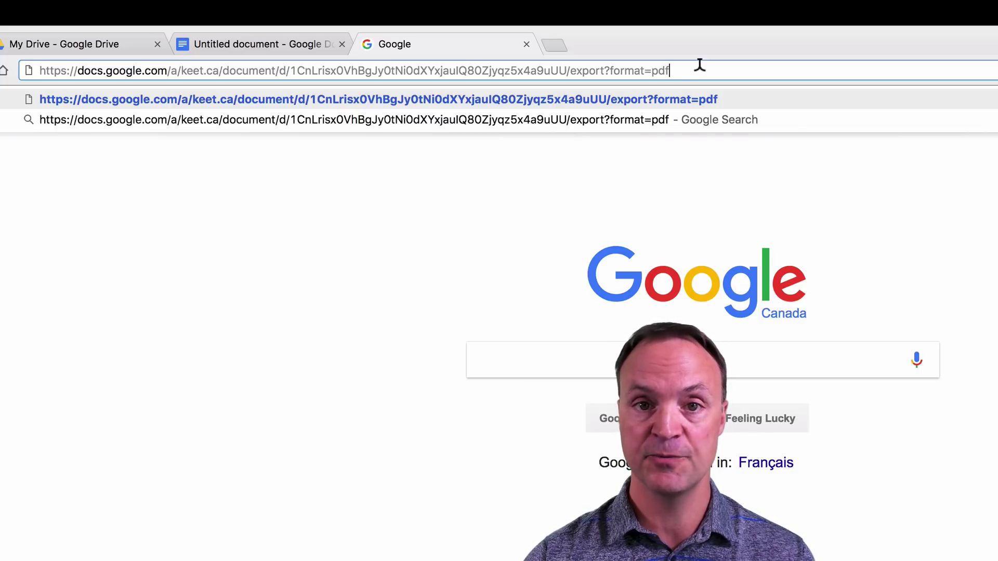
key("Return")
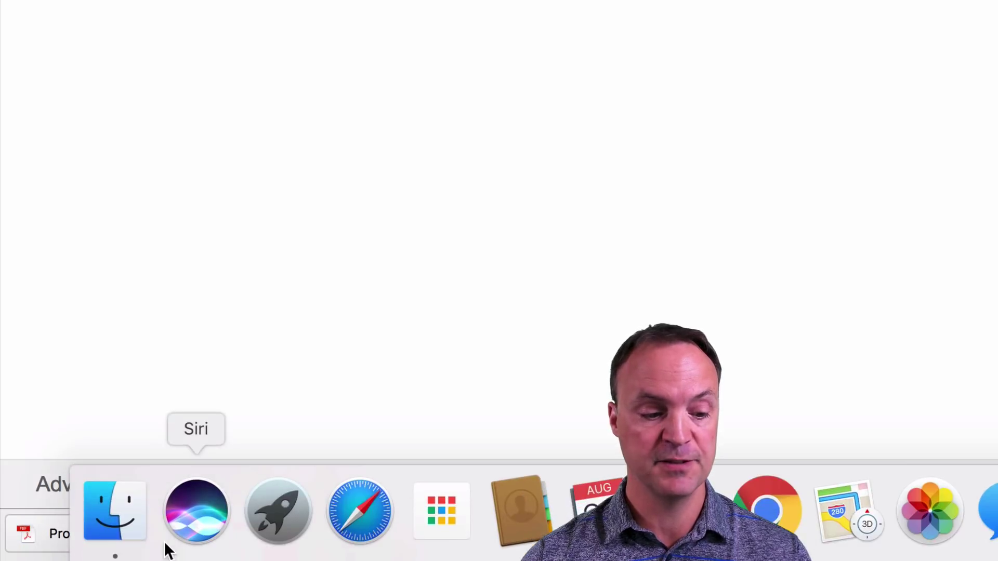
Step: Review the downloaded Project proposal (3).pdf, then switch to the Google homepage tab
left_click(134, 535)
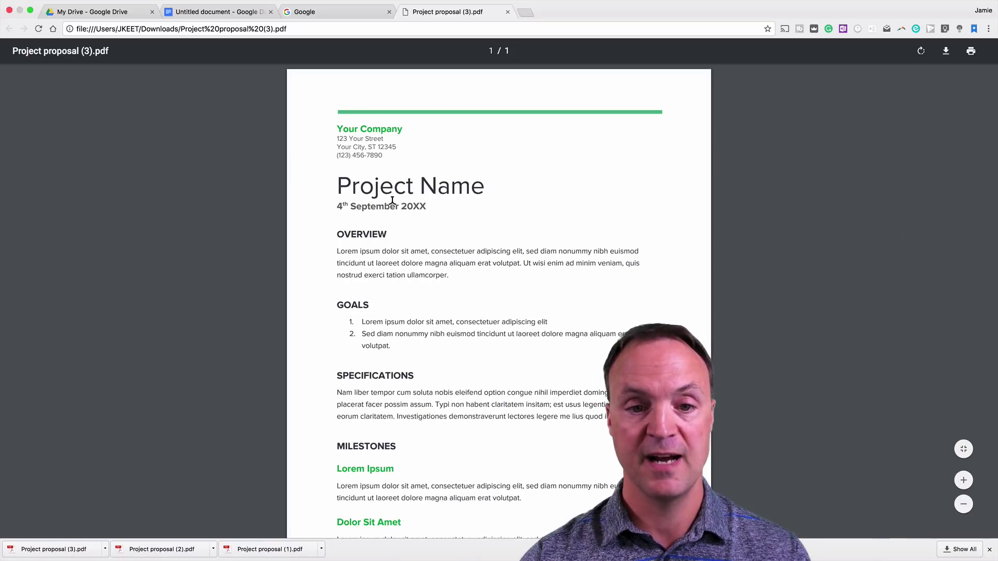
scroll(393, 201, "down", 2)
scroll(393, 209, "up", 2)
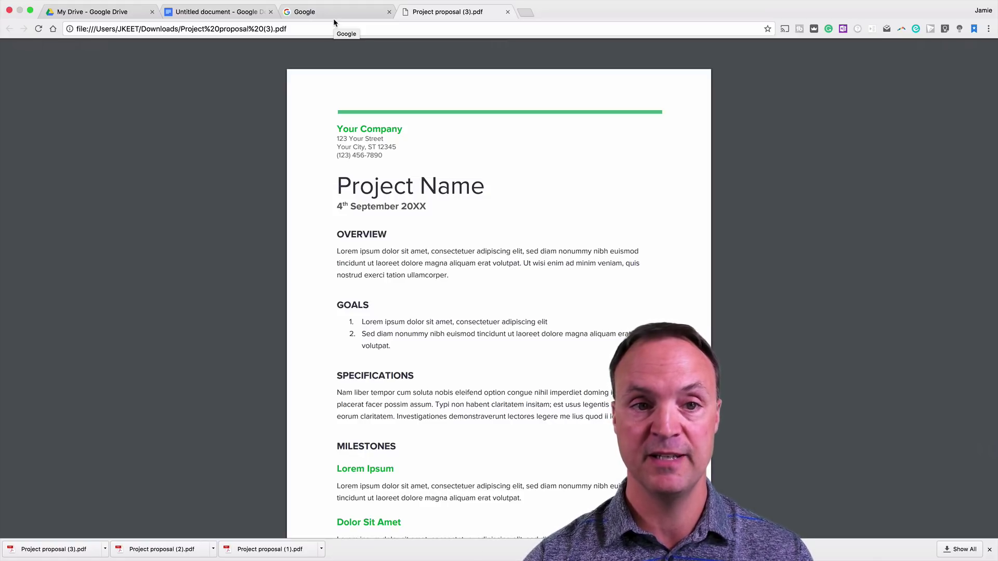
left_click(330, 11)
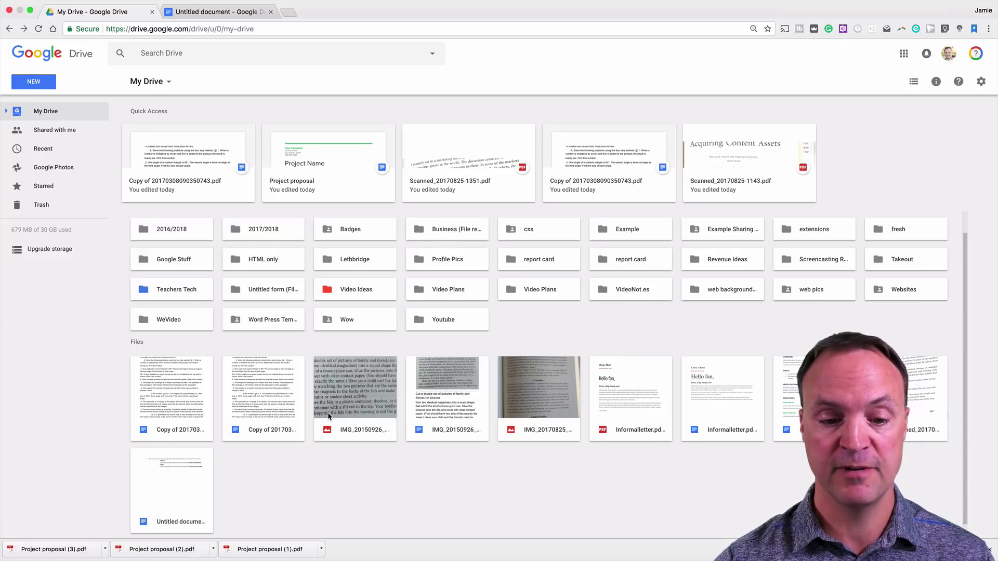
Step: Make a copy of the IMG_20150926_130951.jpg image
left_click(349, 387)
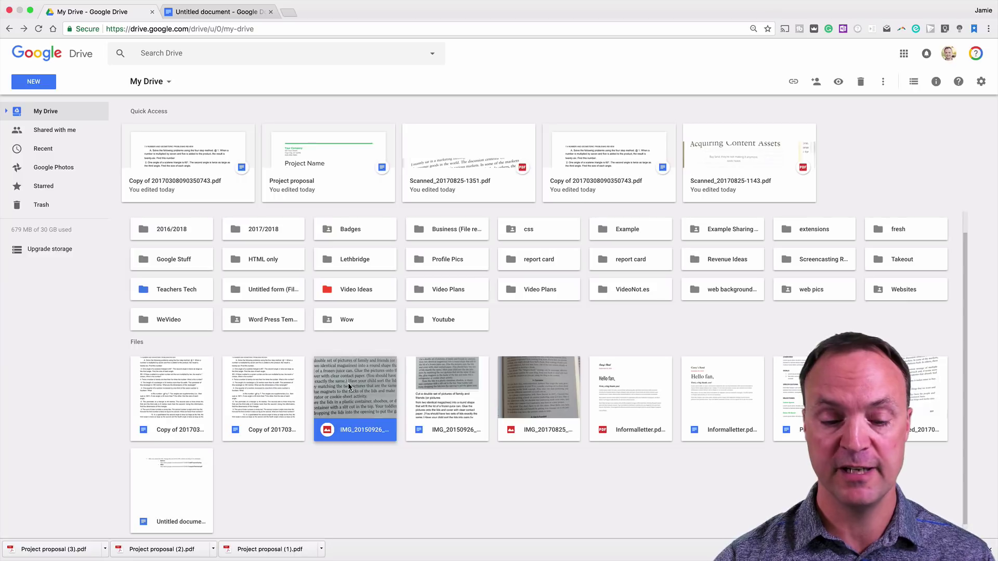
right_click(350, 386)
left_click(390, 363)
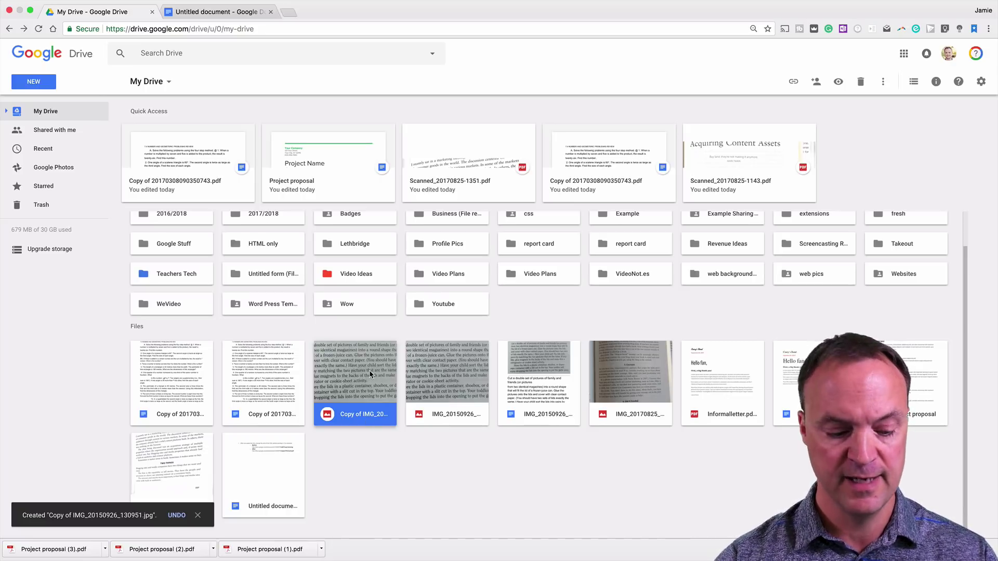
Step: Add the image copy to the 2017/2018 folder in My Drive
key("shift+z")
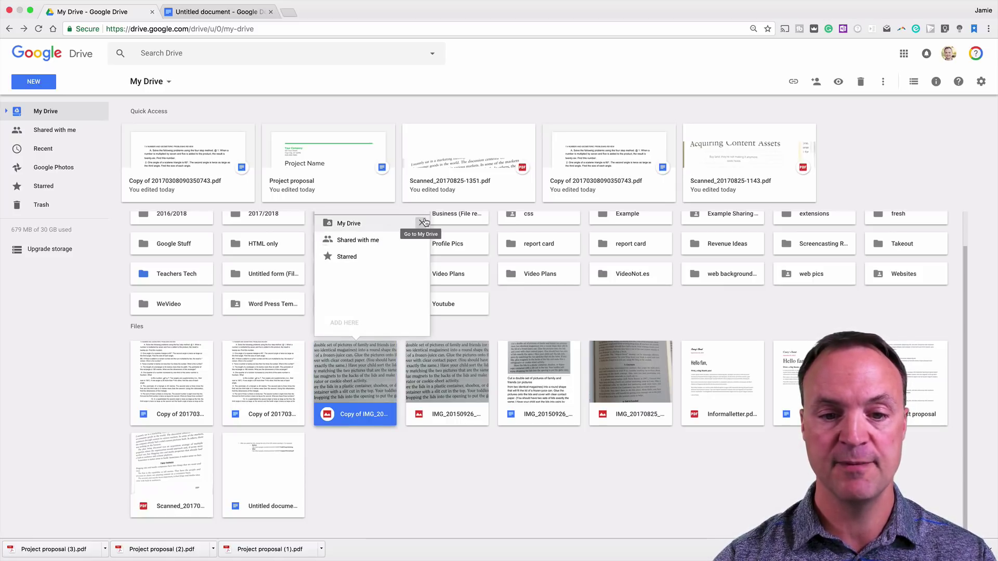
left_click(423, 222)
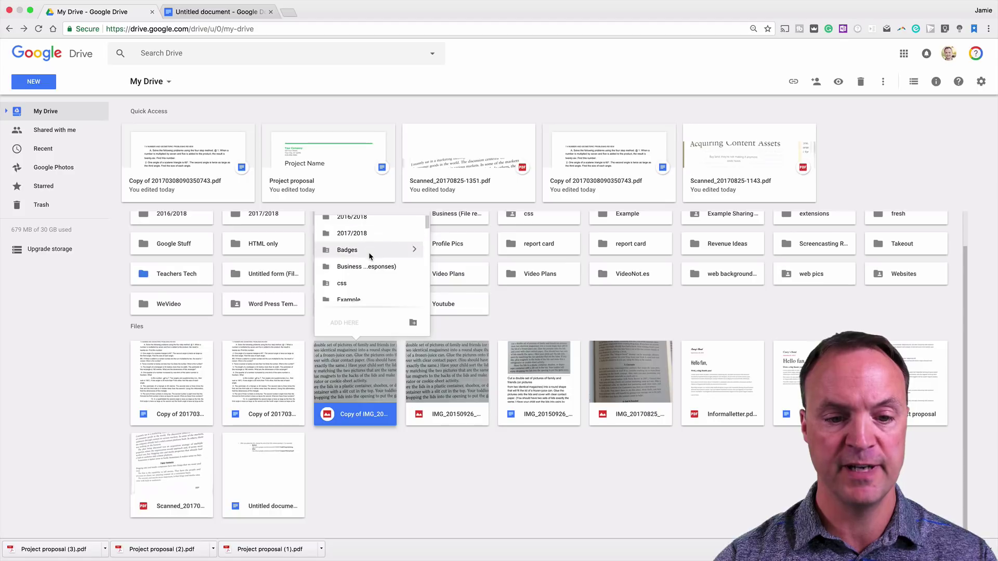
scroll(369, 252, "down", 1)
scroll(369, 252, "up", 3)
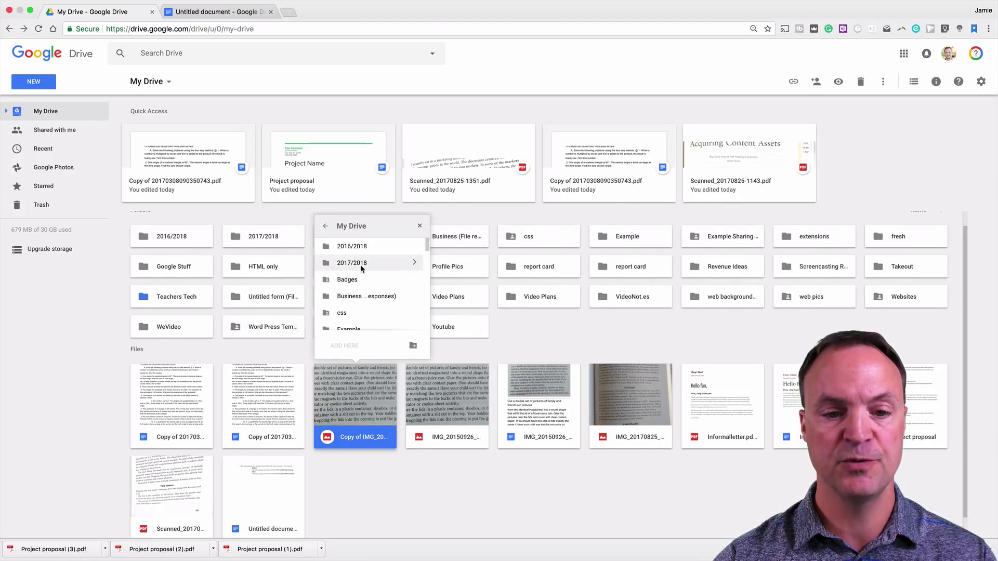
left_click(361, 265)
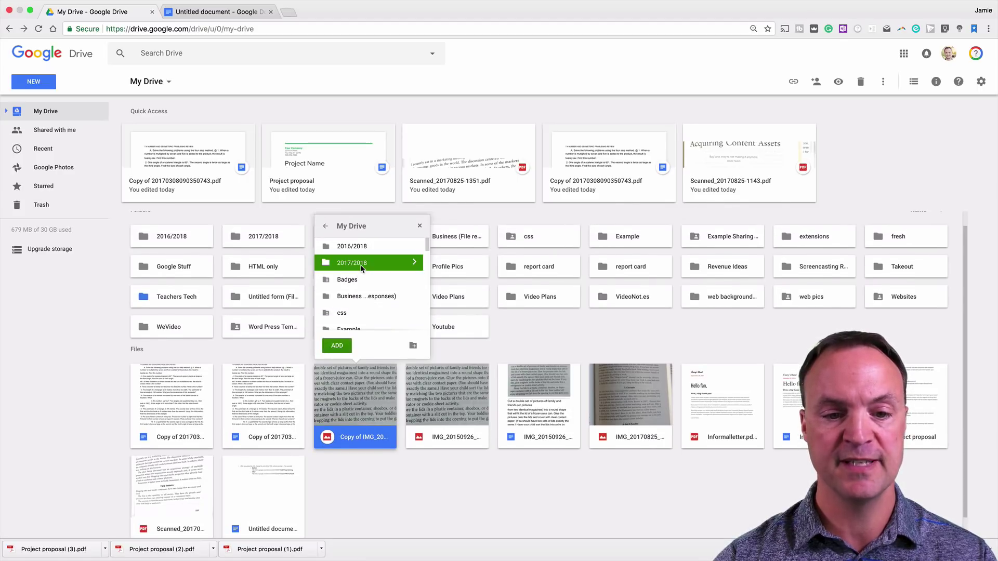
left_click(336, 347)
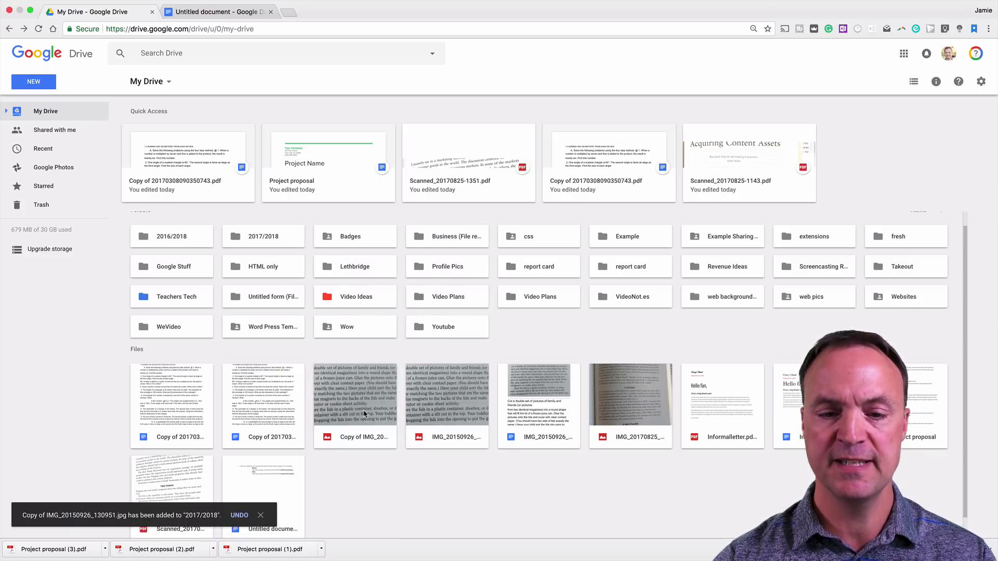
Step: Remove the copied image from inside the 2017/2018 folder and return to My Drive
double_click(276, 241)
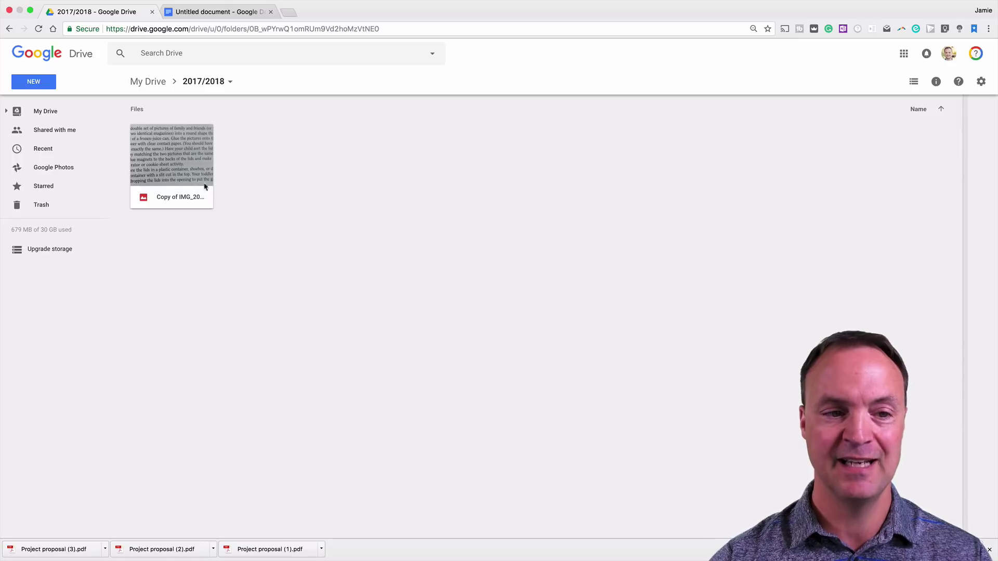
right_click(175, 176)
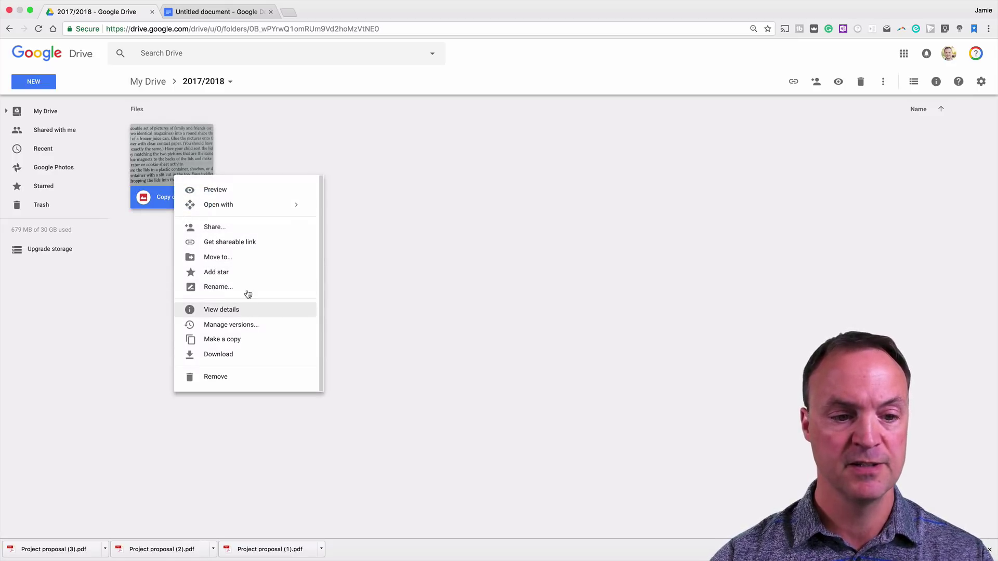
left_click(243, 377)
left_click(52, 111)
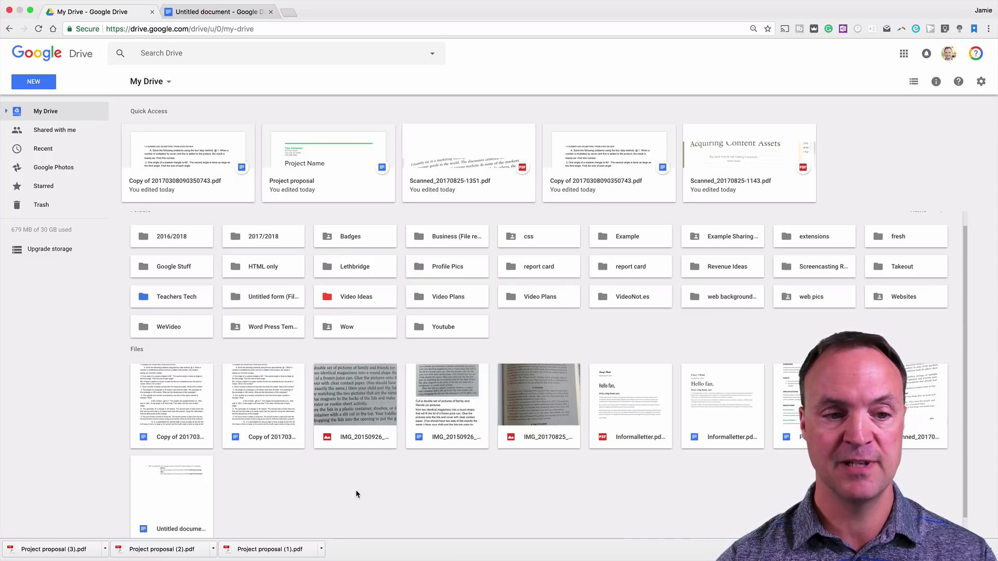
Step: Add the 2016/2018 folder to the 2017/2018 folder in My Drive
right_click(183, 242)
left_click(166, 241)
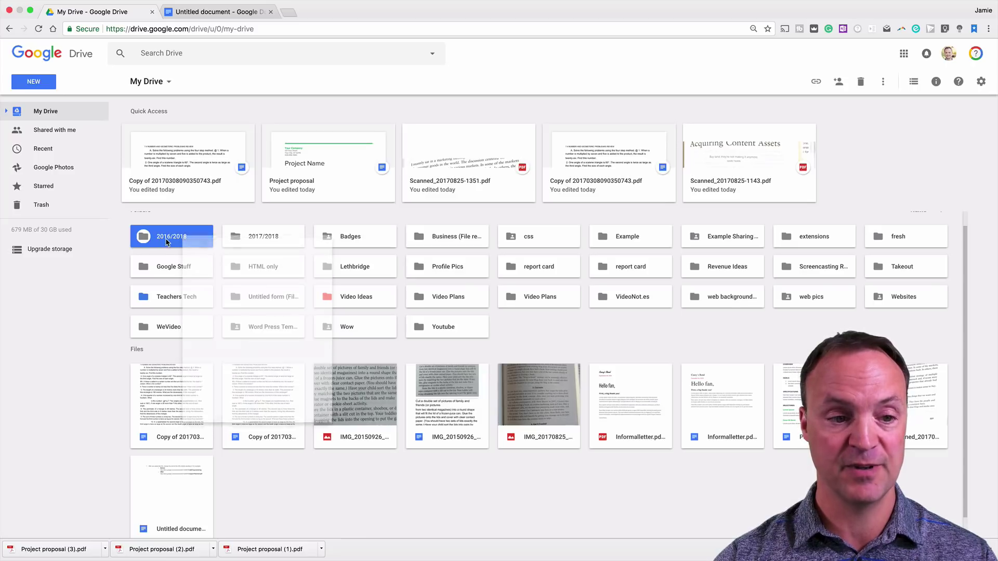
key("z")
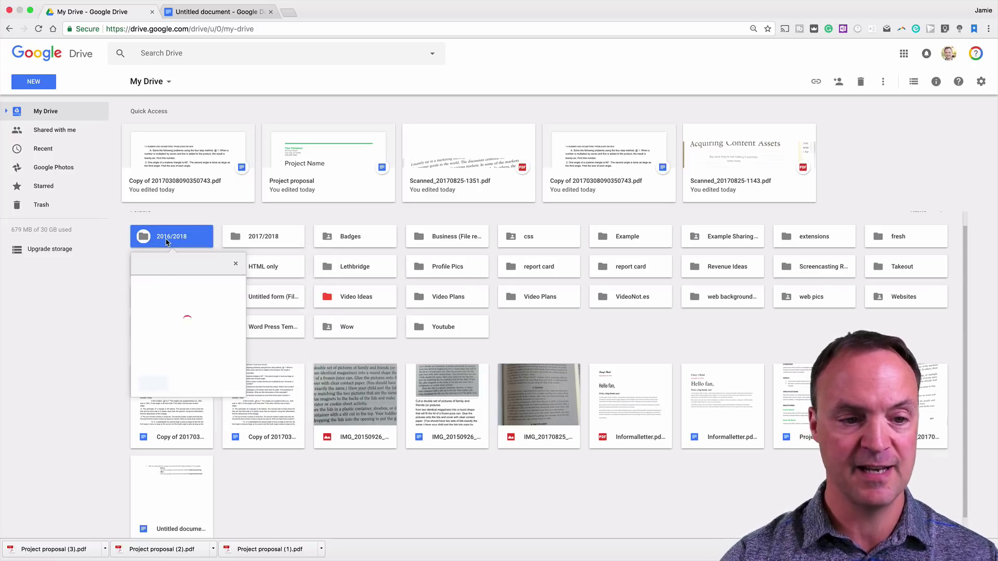
left_click(172, 284)
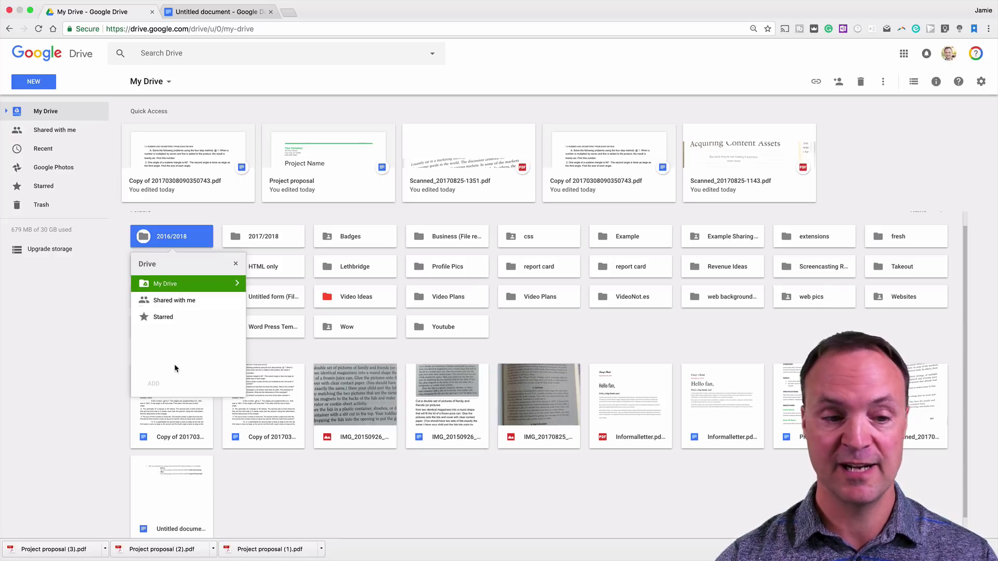
left_click(224, 286)
scroll(178, 329, "down", 5)
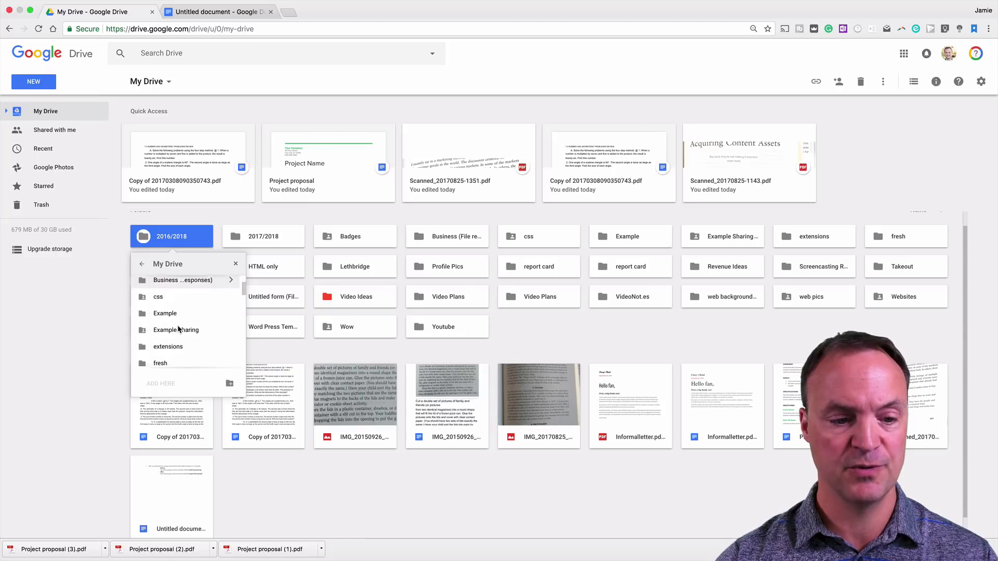
scroll(178, 329, "up", 5)
left_click(175, 316)
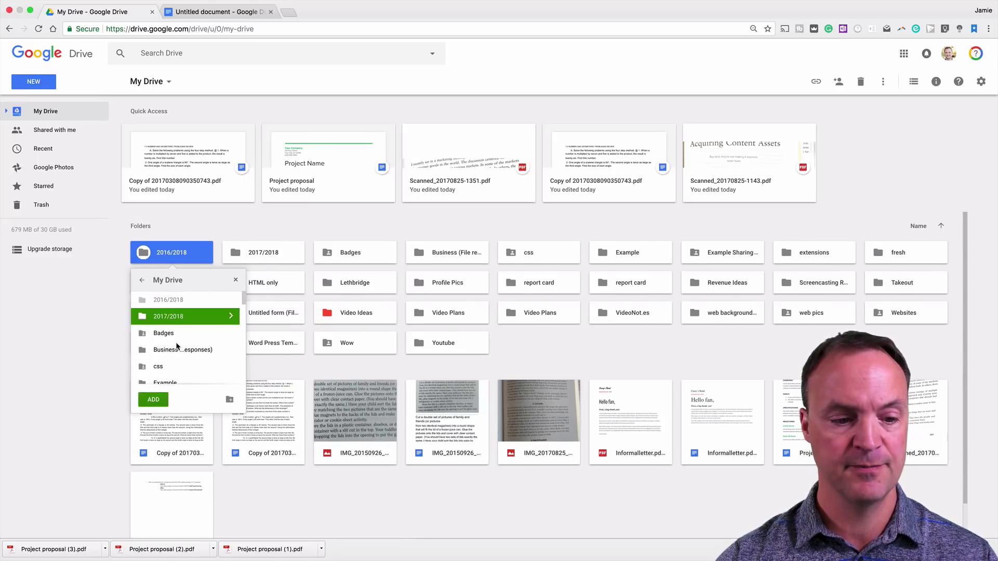
left_click(153, 400)
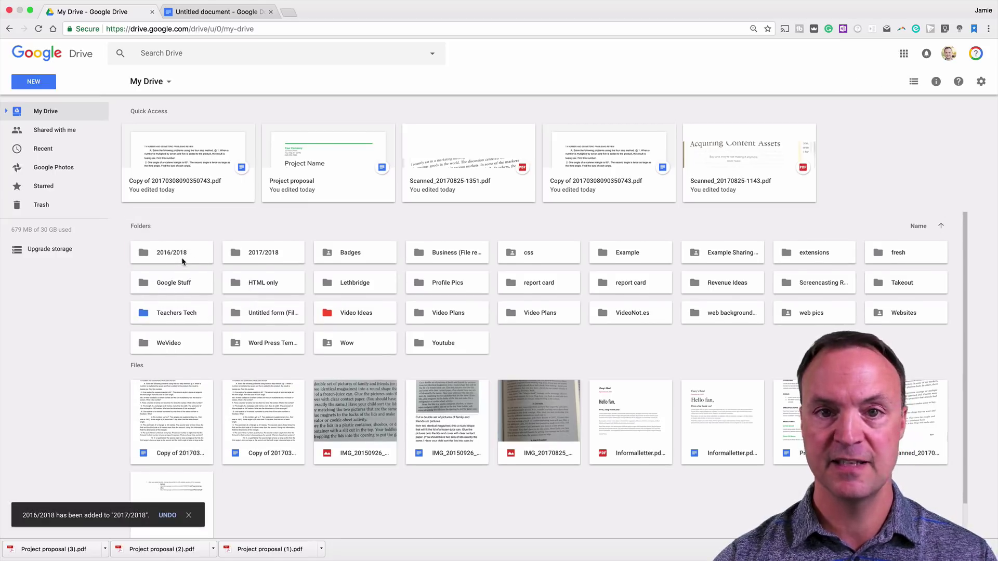
double_click(257, 252)
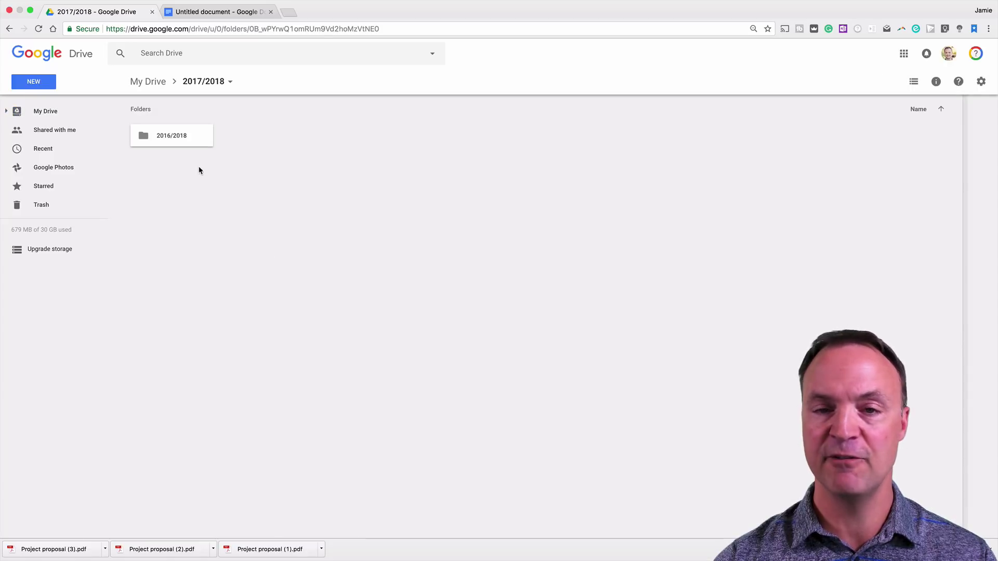
double_click(178, 135)
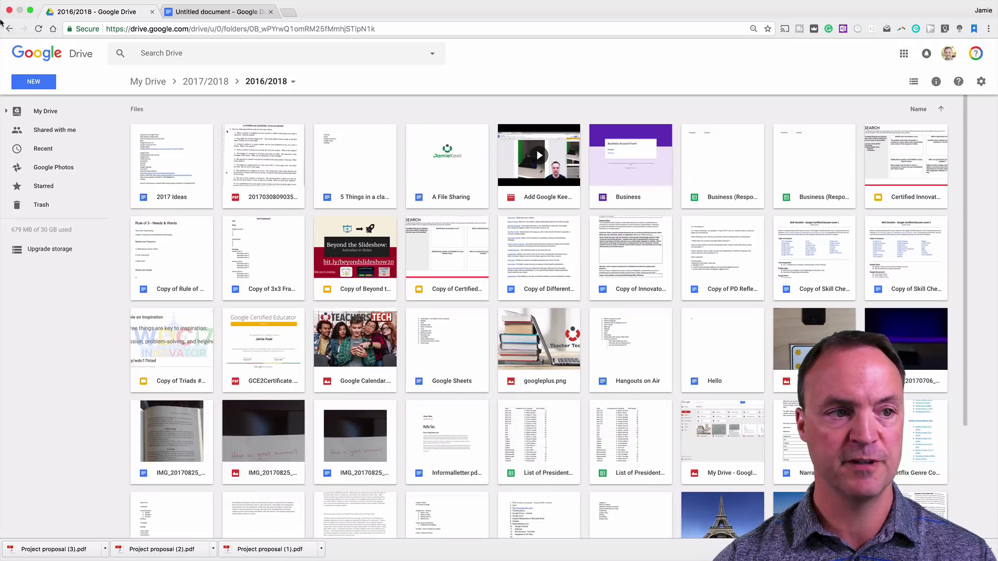
left_click(9, 29)
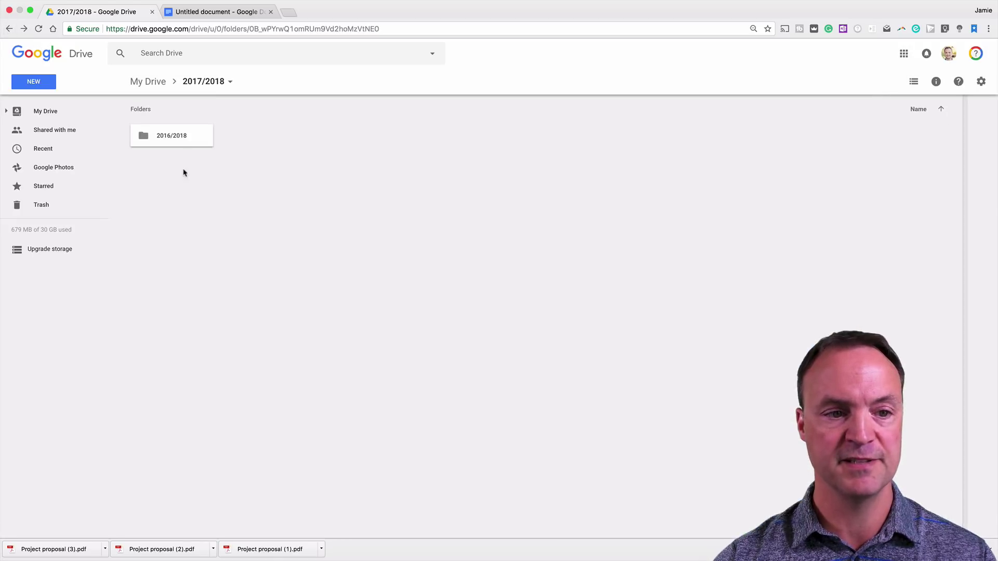
left_click(9, 29)
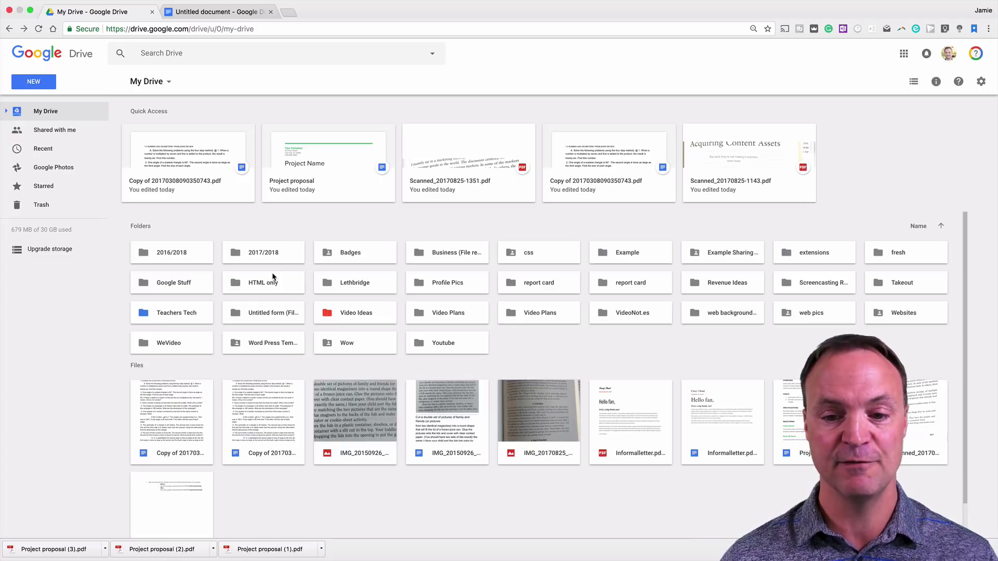
left_click(263, 416)
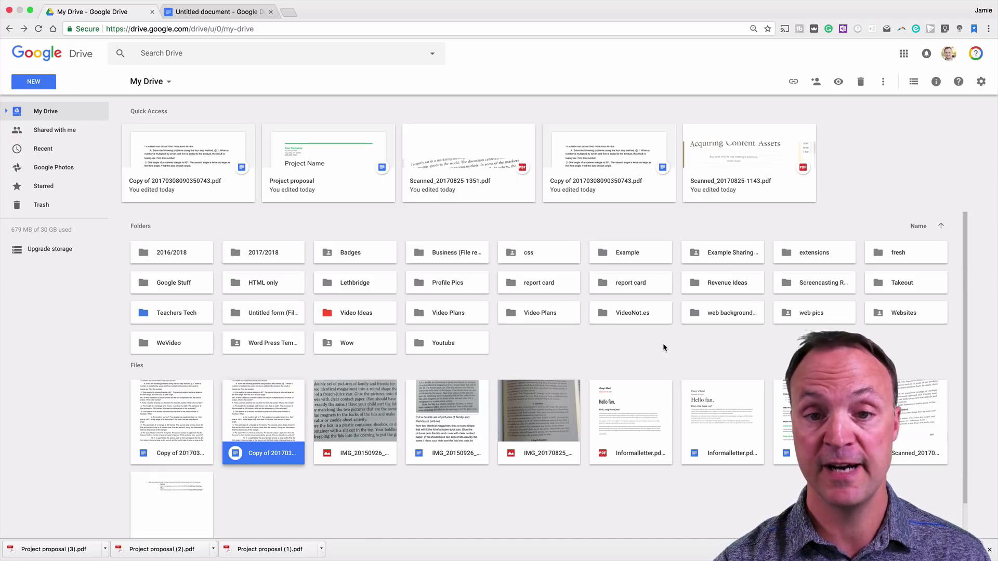
Step: In the copied 20170308 document's sharing settings, block editors changing access and viewers downloading, printing or copying
right_click(274, 409)
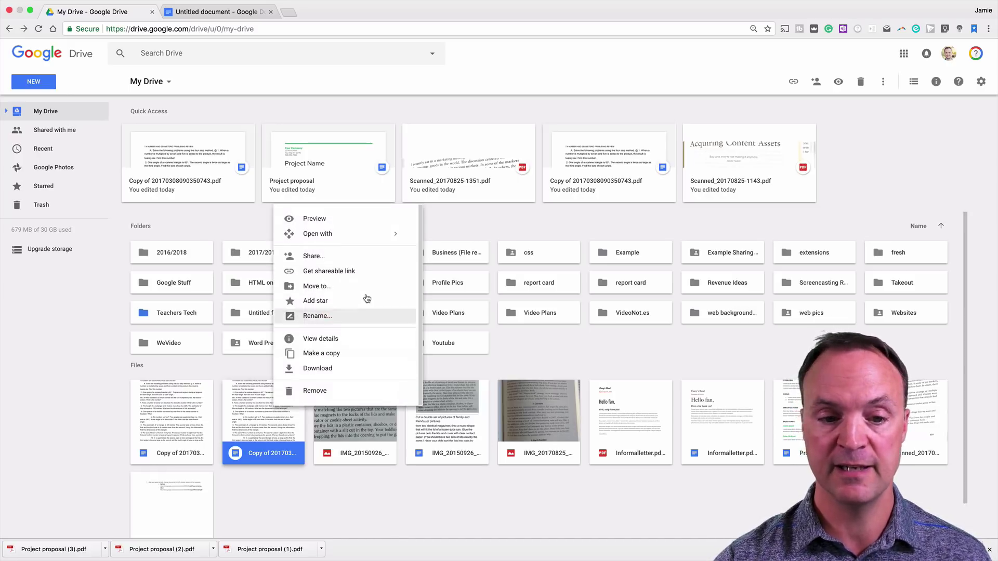
left_click(352, 256)
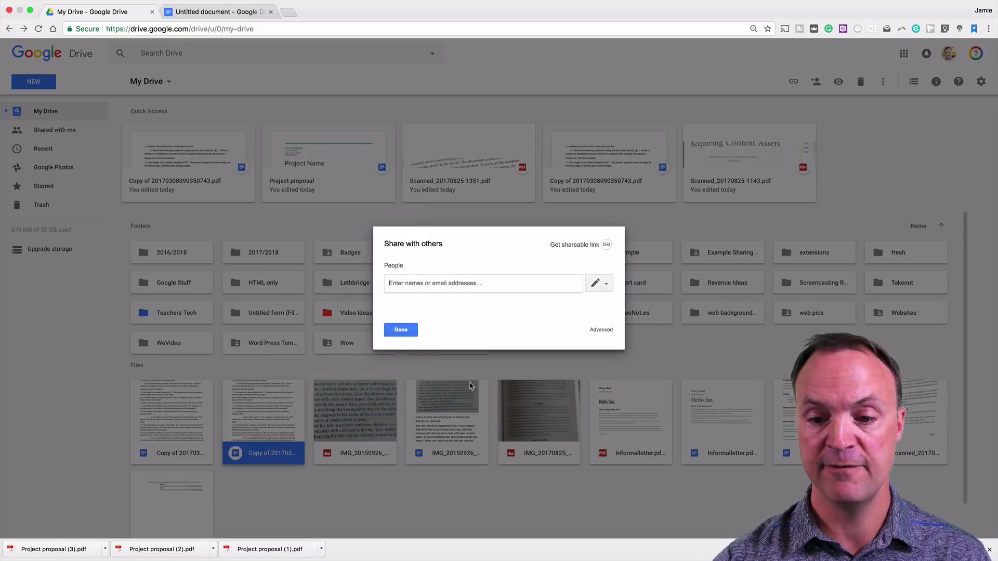
left_click(602, 330)
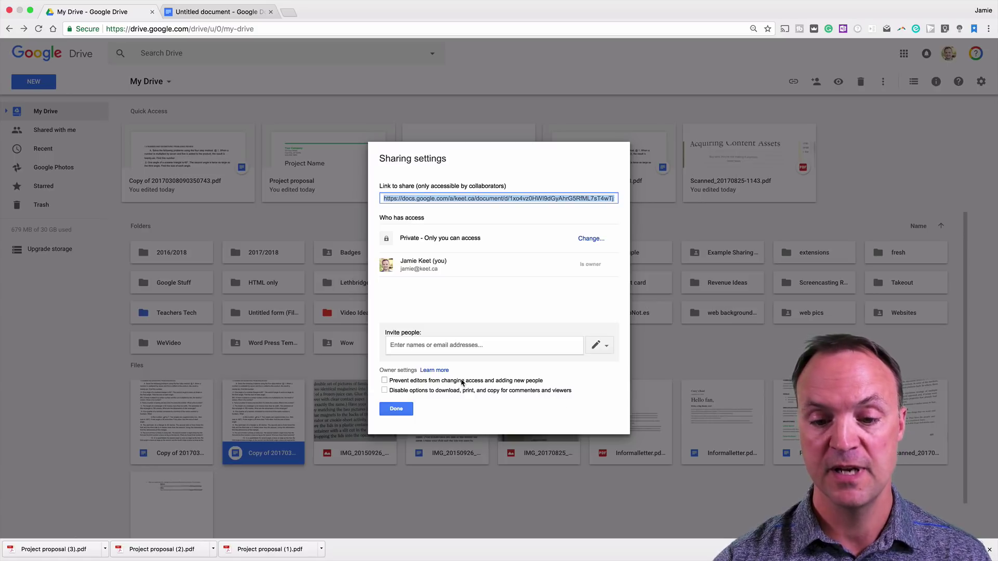
left_click(384, 381)
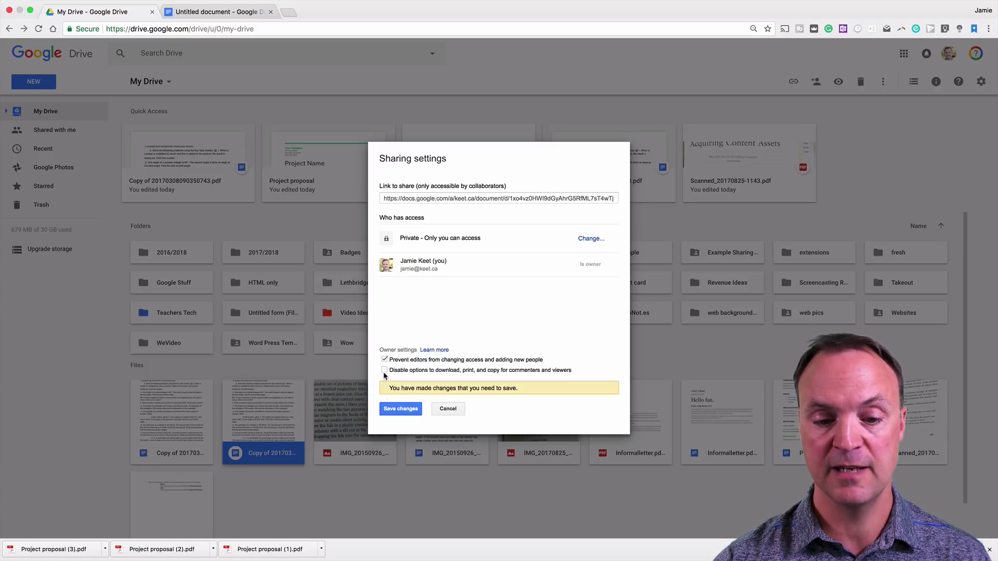
left_click(384, 370)
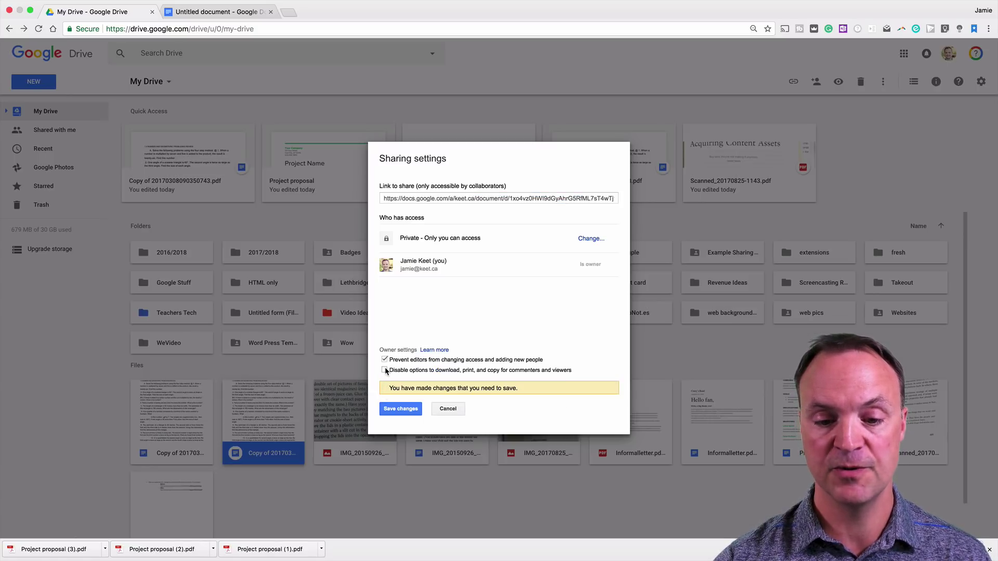
left_click(407, 409)
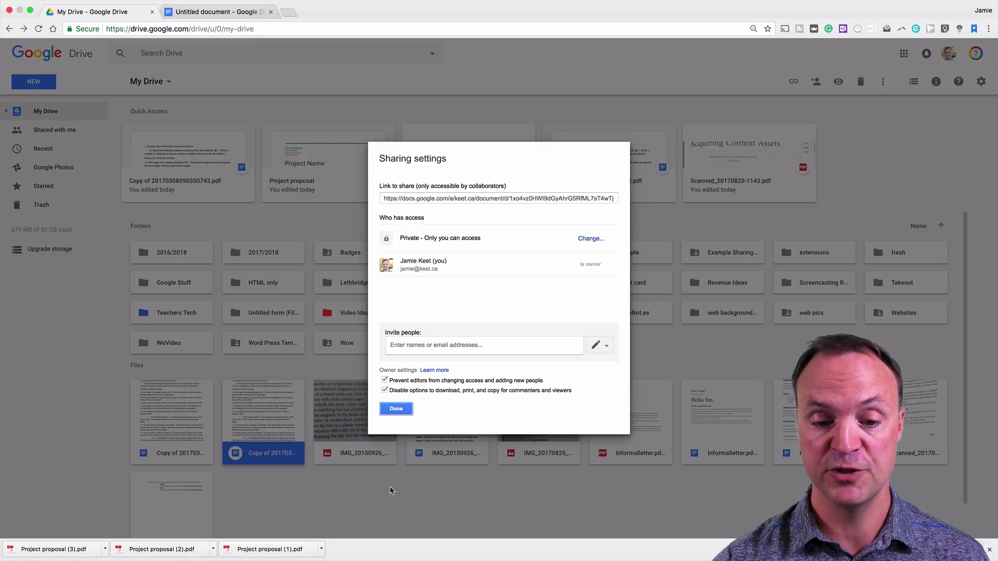
left_click(397, 409)
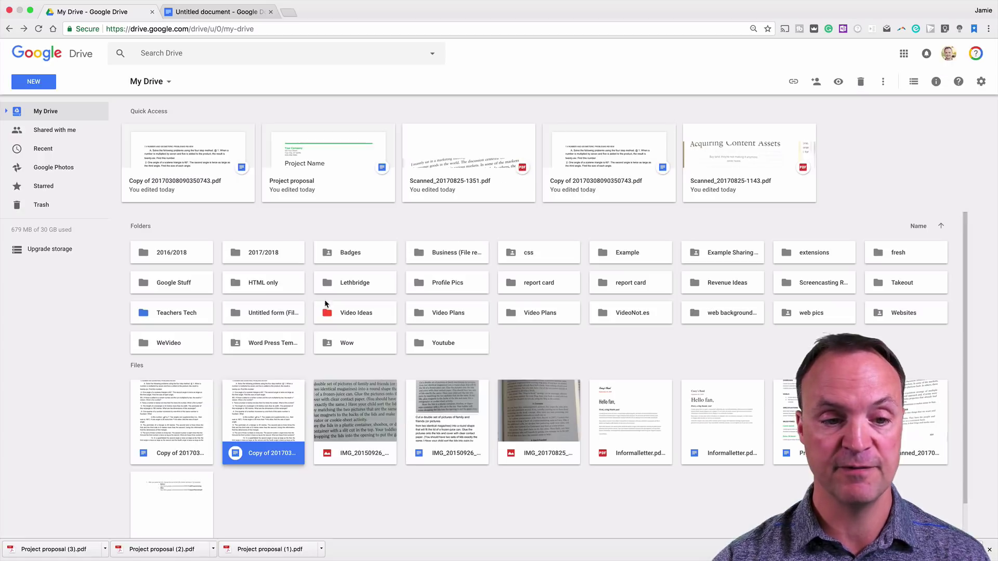
left_click(271, 254)
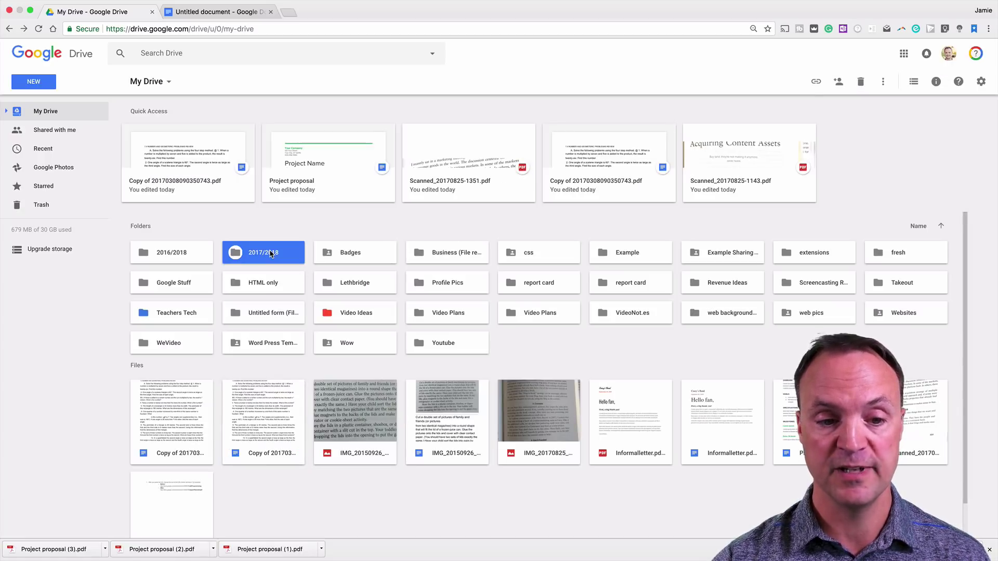
right_click(271, 253)
left_click(318, 283)
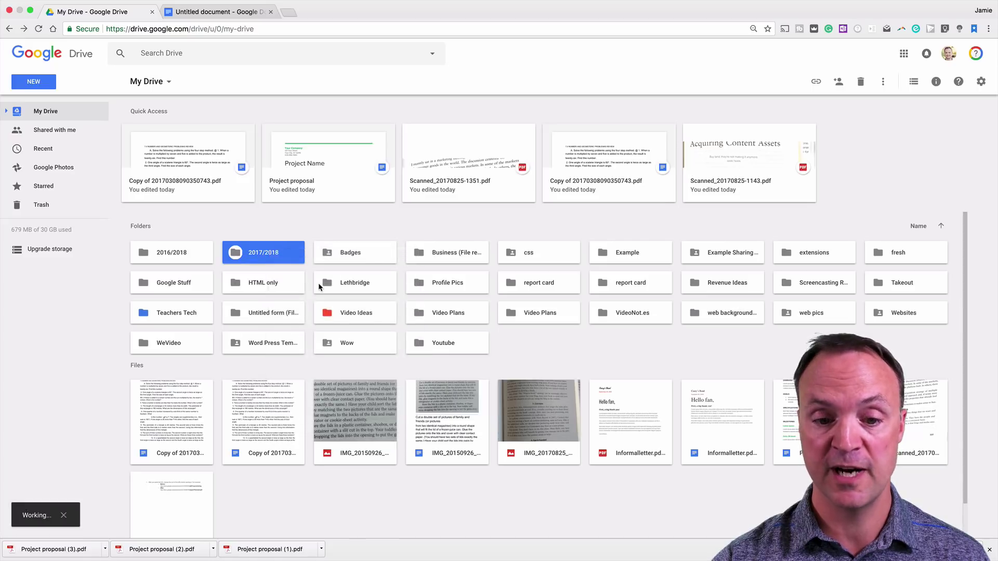
left_click(603, 329)
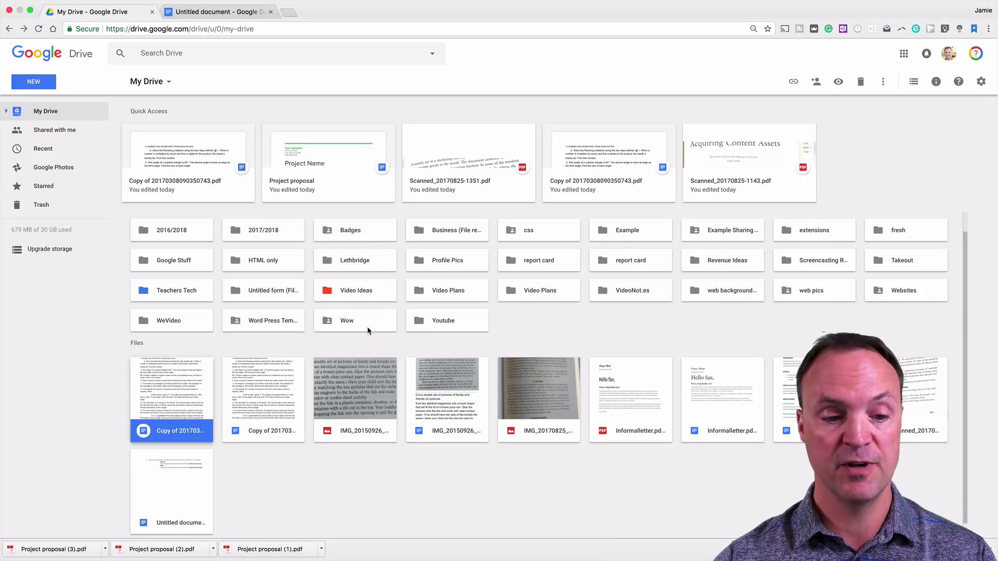
Step: Share the copied document with the collaborator and send the invitation
right_click(177, 383)
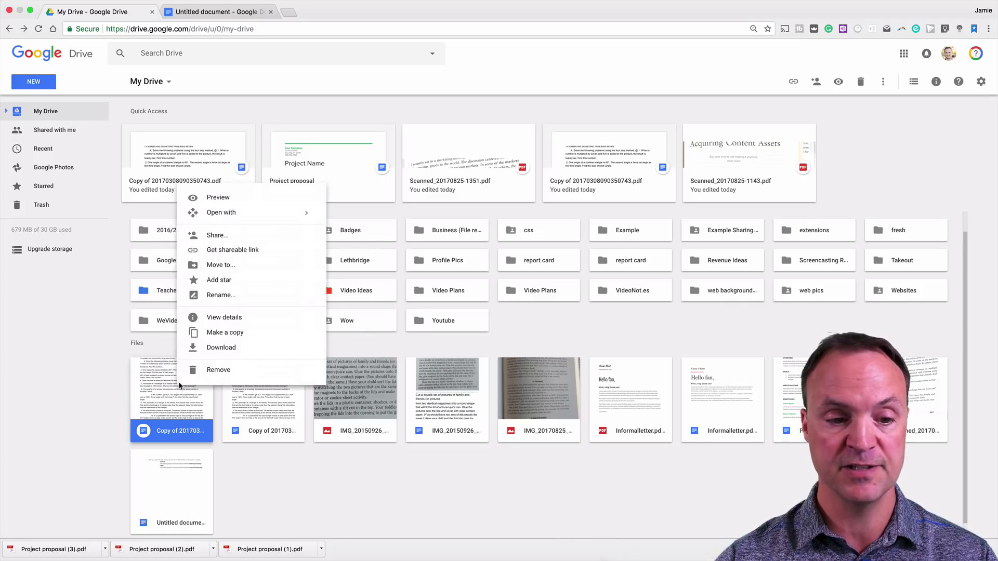
left_click(250, 242)
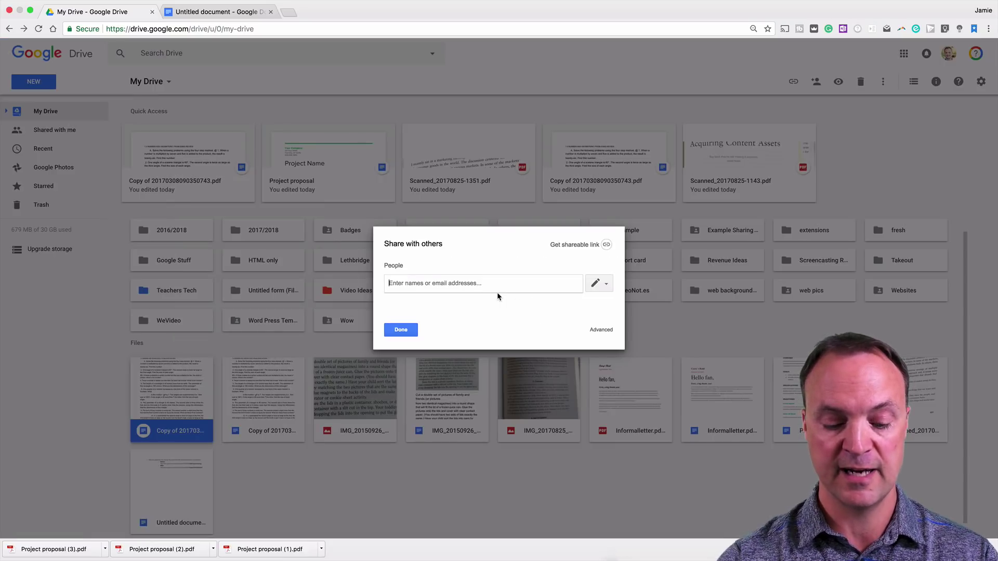
type("james")
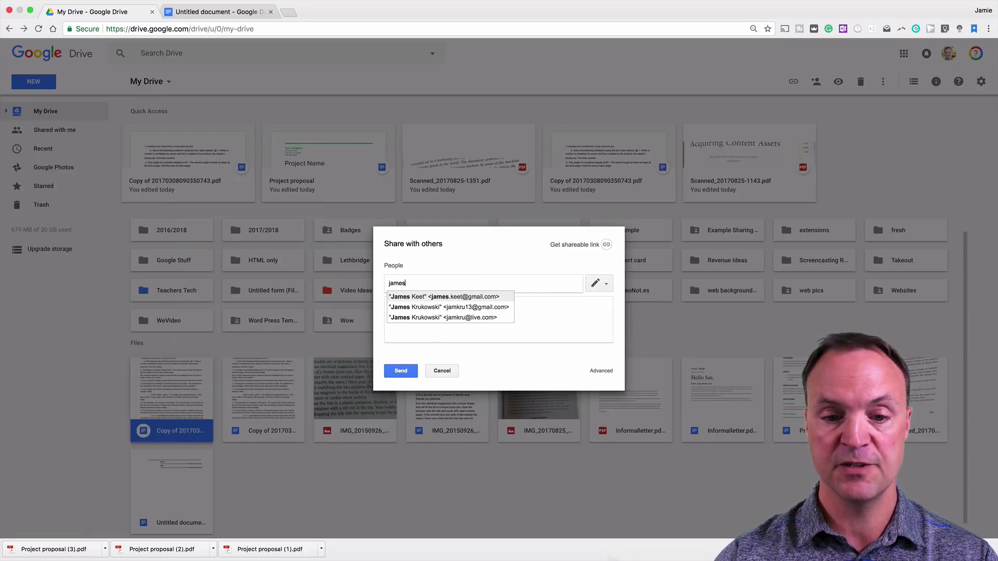
left_click(472, 299)
left_click(410, 372)
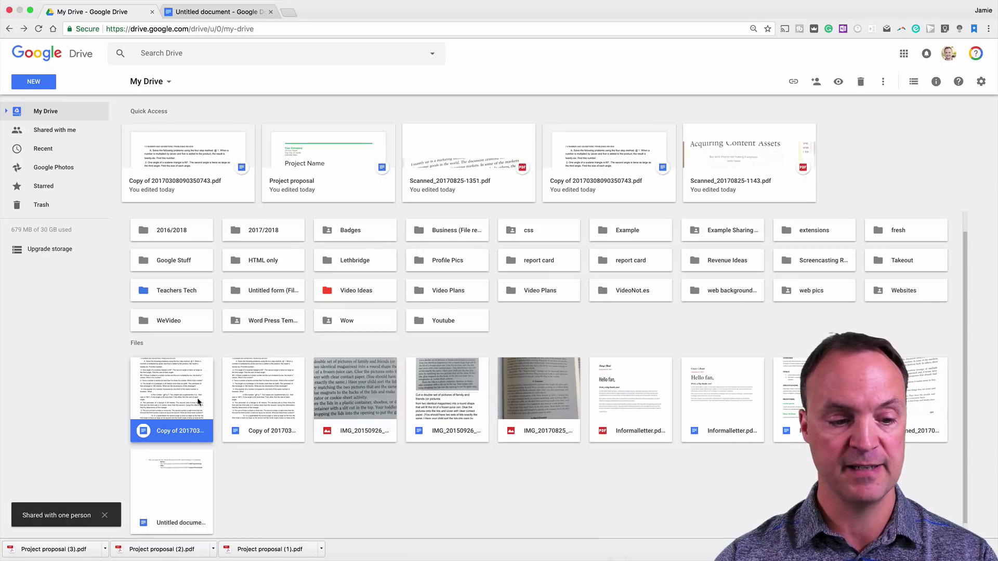
Step: Set the collaborator's access to the document to expire on a custom date, 9/7/17
right_click(184, 398)
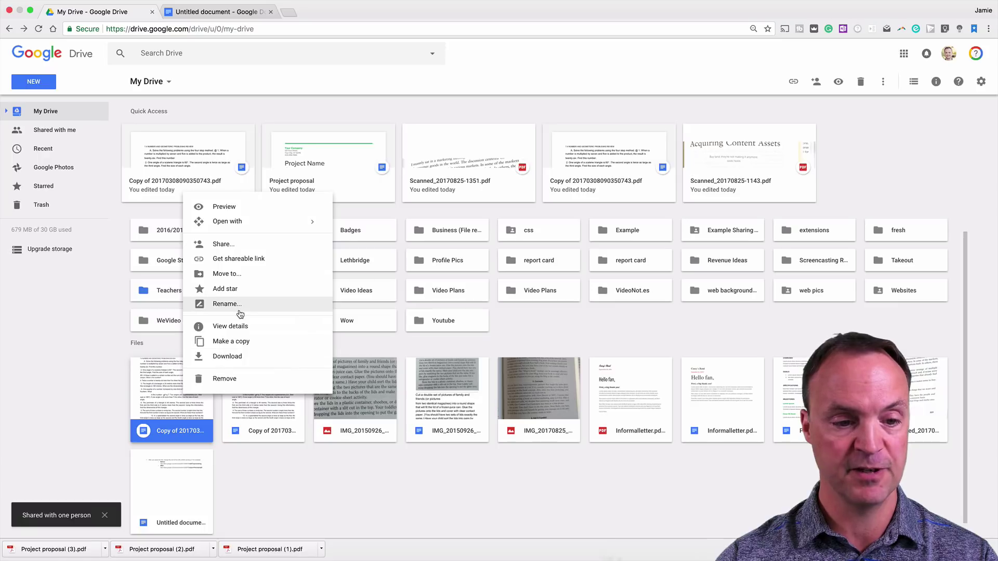
left_click(261, 244)
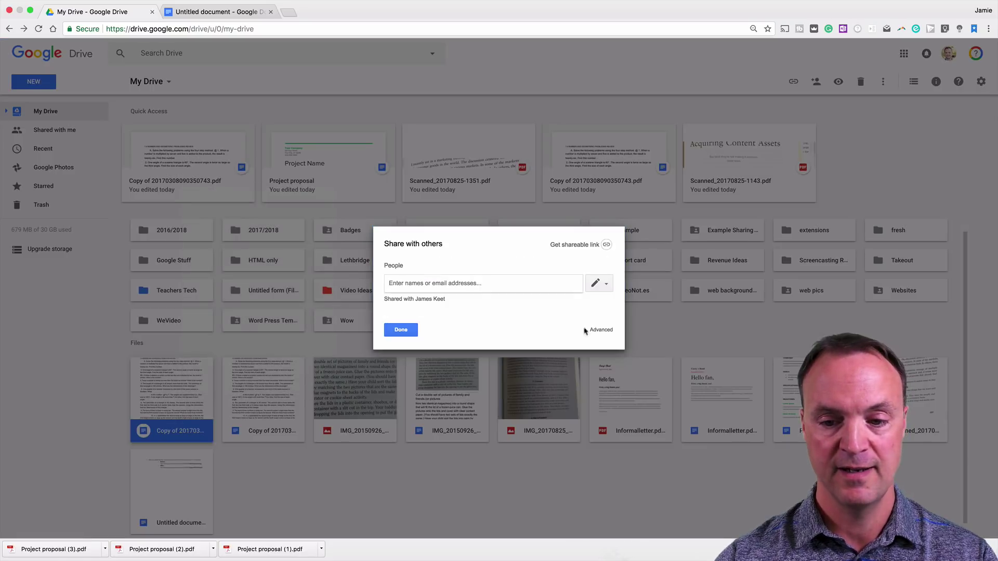
left_click(601, 330)
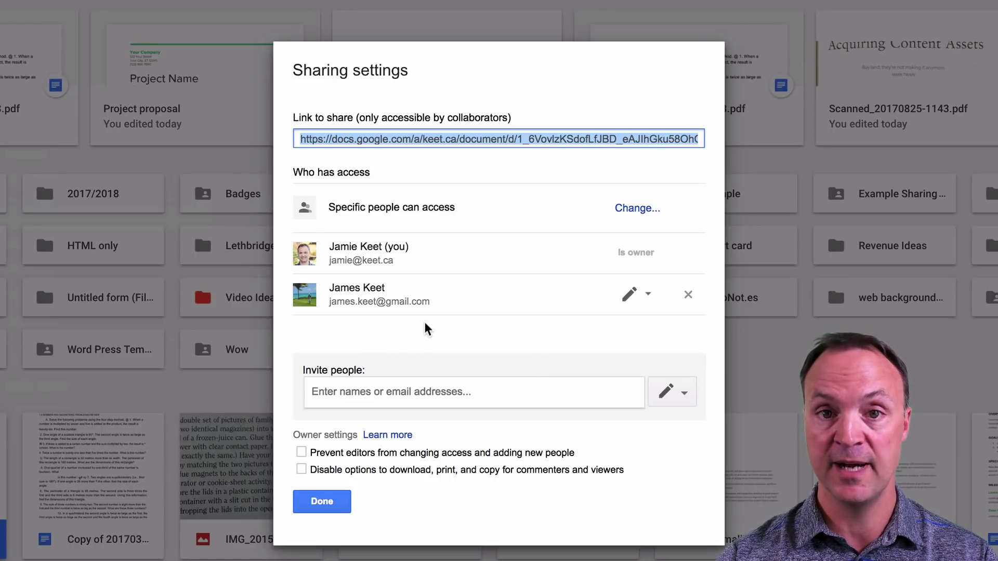
mouse_move(548, 308)
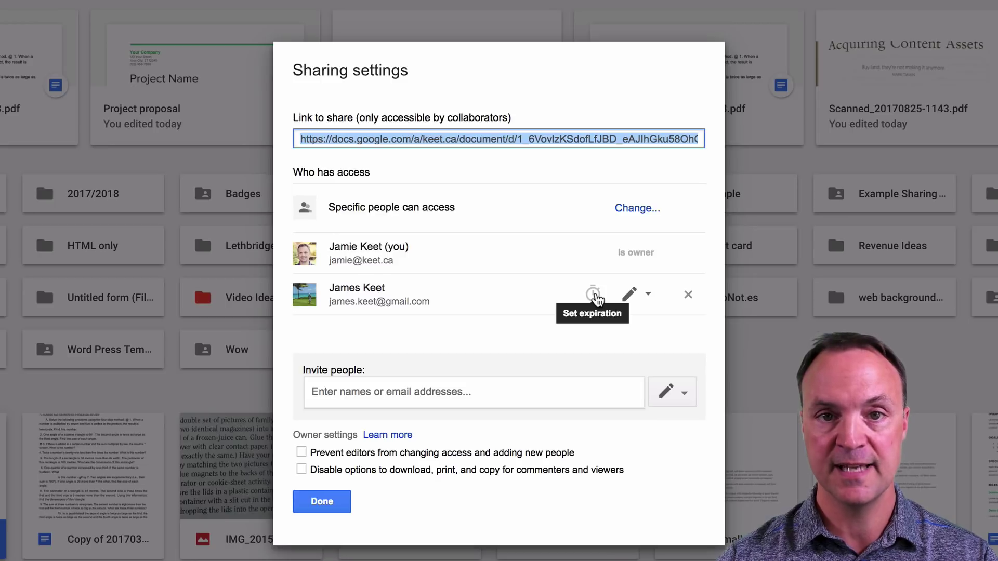
left_click(593, 294)
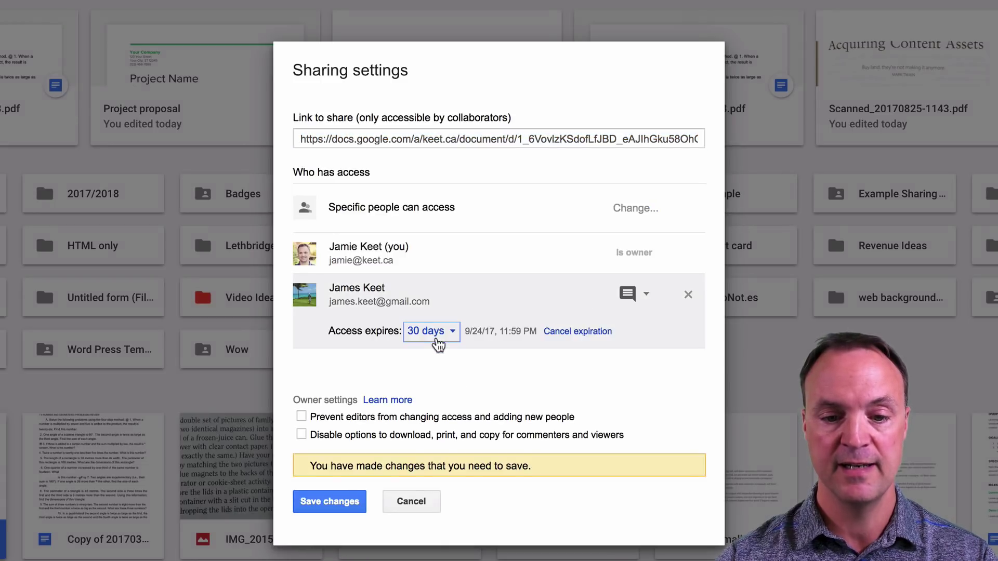
left_click(438, 340)
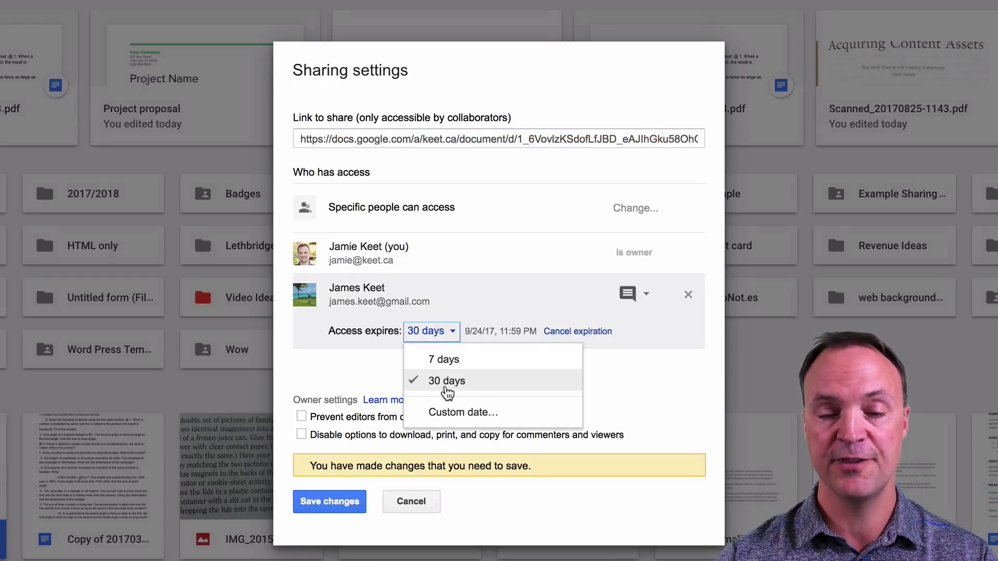
left_click(451, 413)
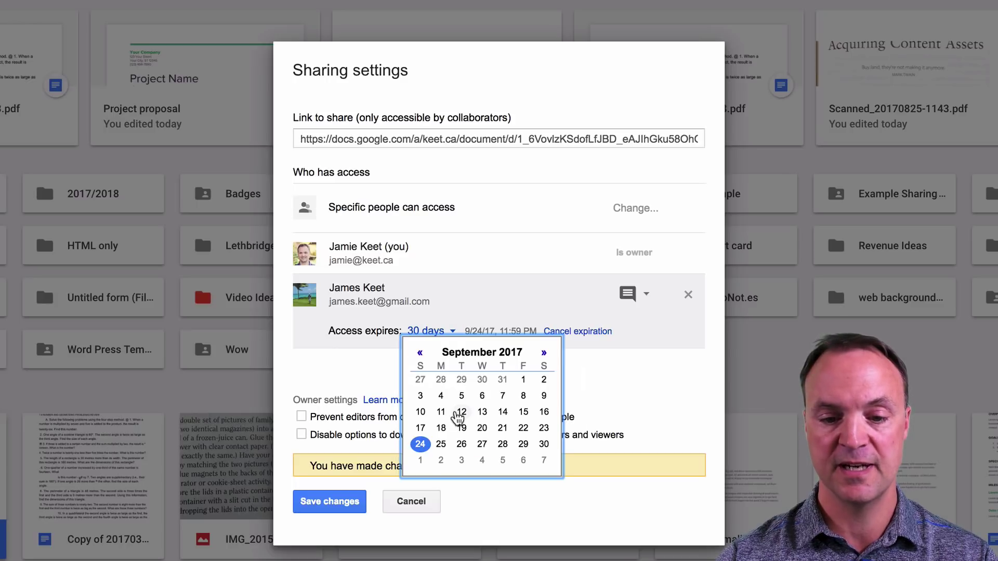
left_click(503, 396)
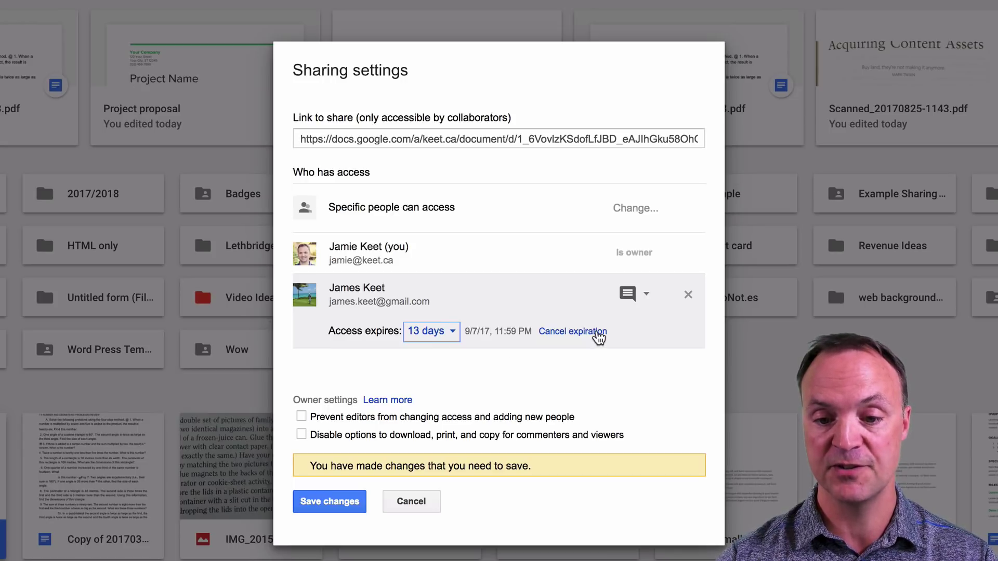
left_click(329, 510)
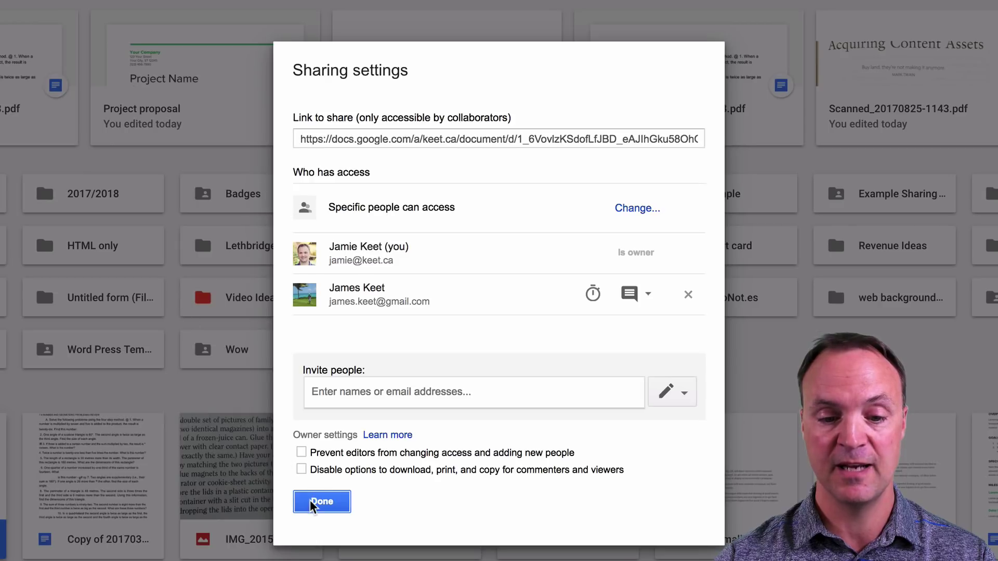
left_click(327, 502)
left_click(86, 208)
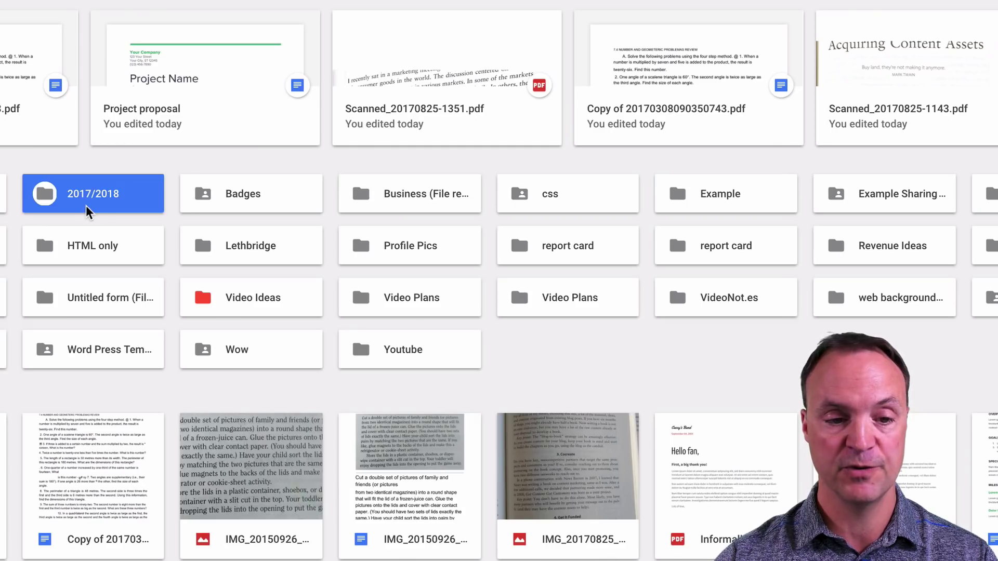
Step: Invite the collaborator to the 2017/2018 folder as an editor through the advanced sharing settings
right_click(87, 208)
left_click(186, 276)
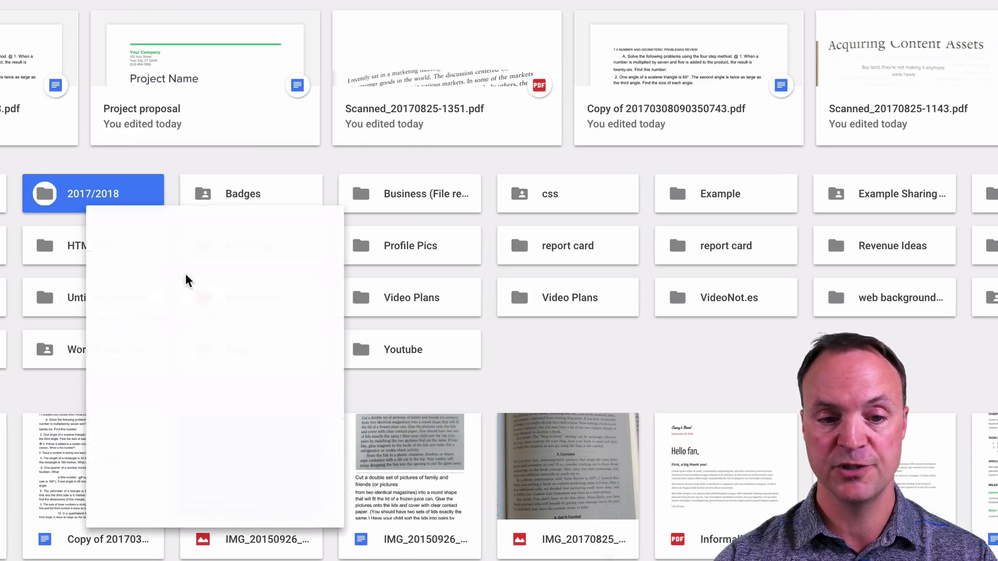
left_click(674, 366)
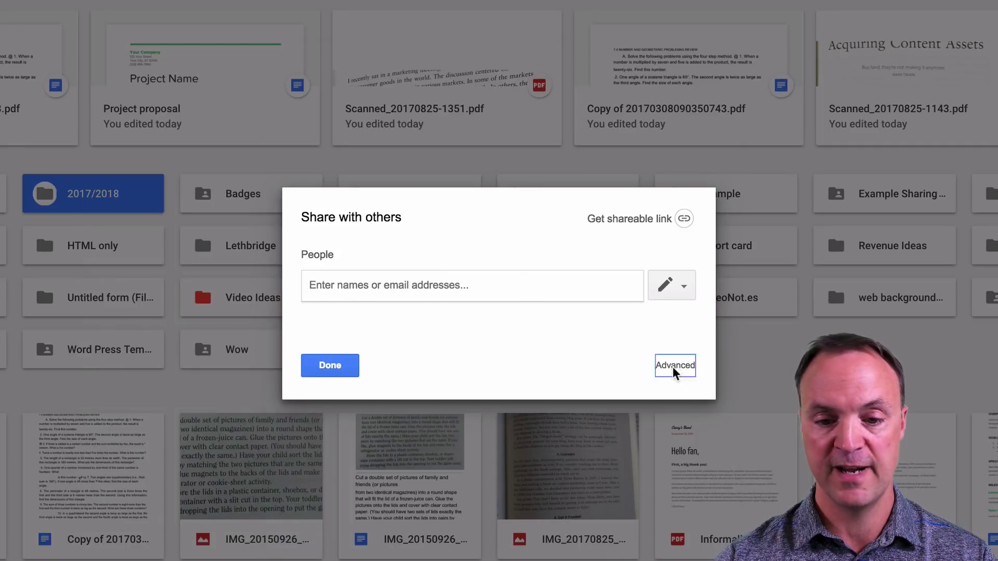
left_click(377, 398)
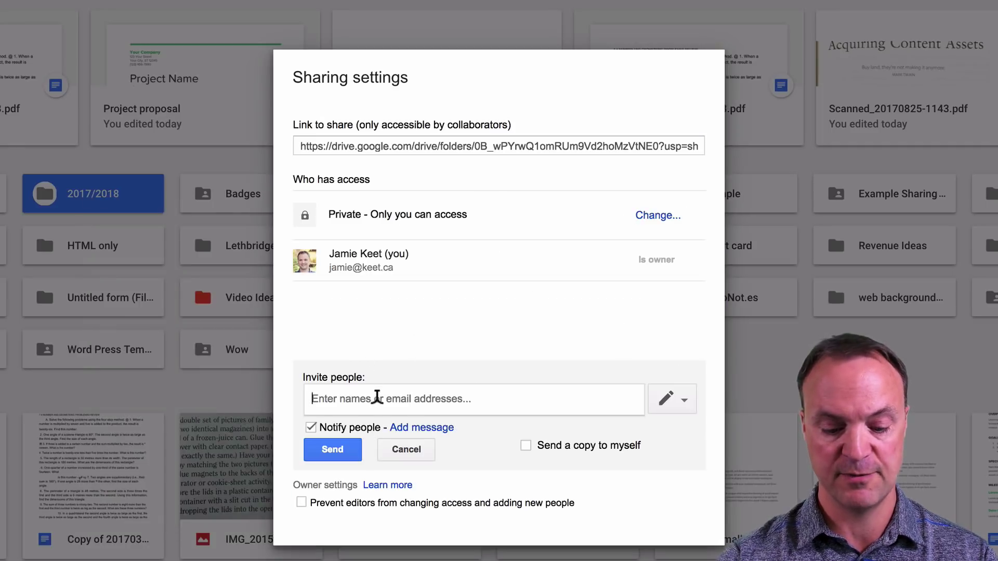
type("james")
left_click(383, 420)
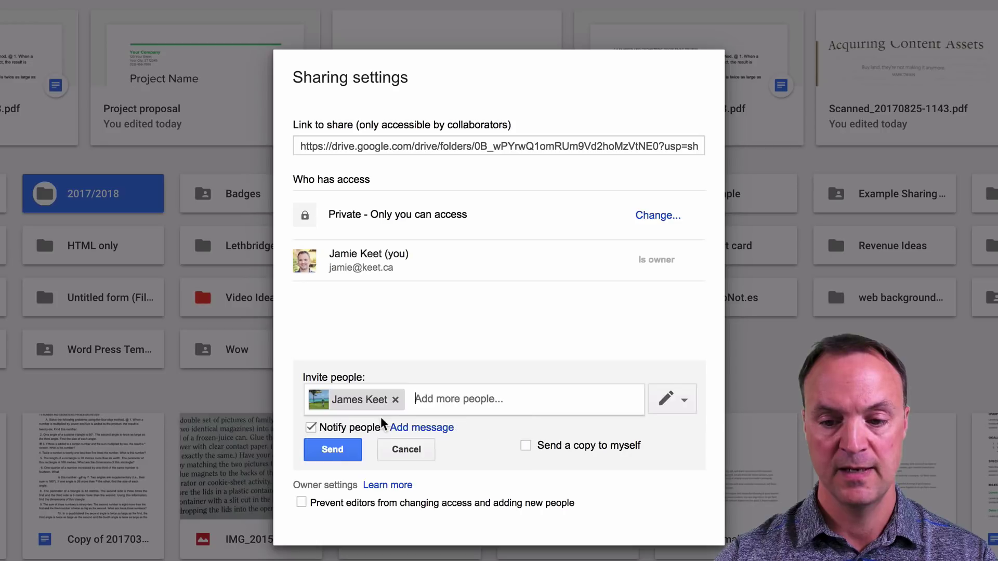
left_click(332, 453)
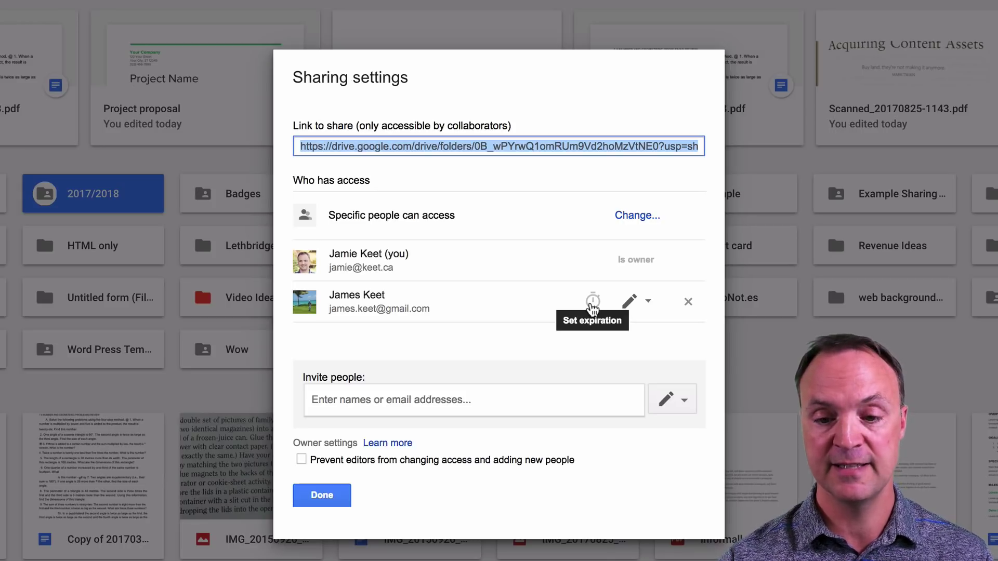
left_click(322, 496)
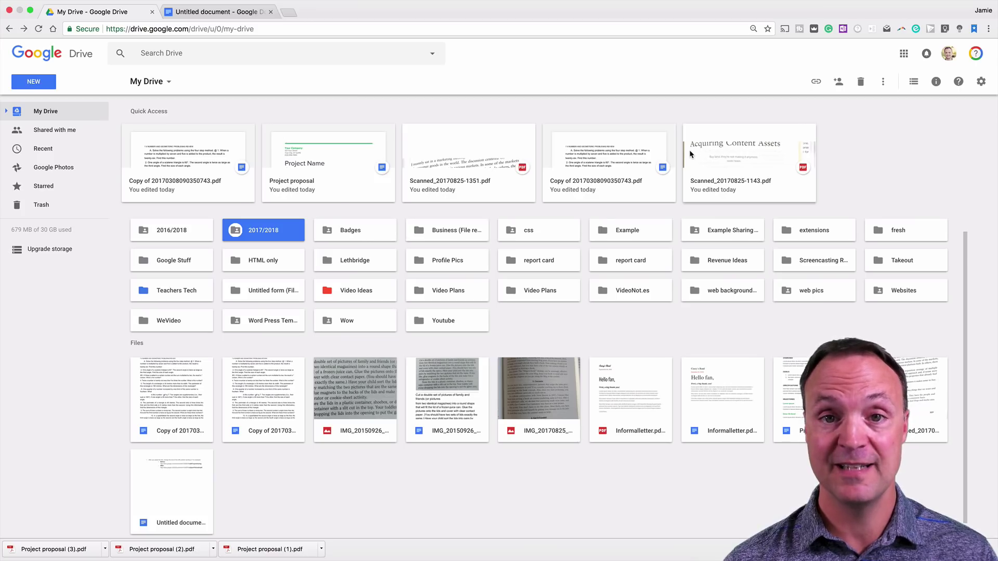